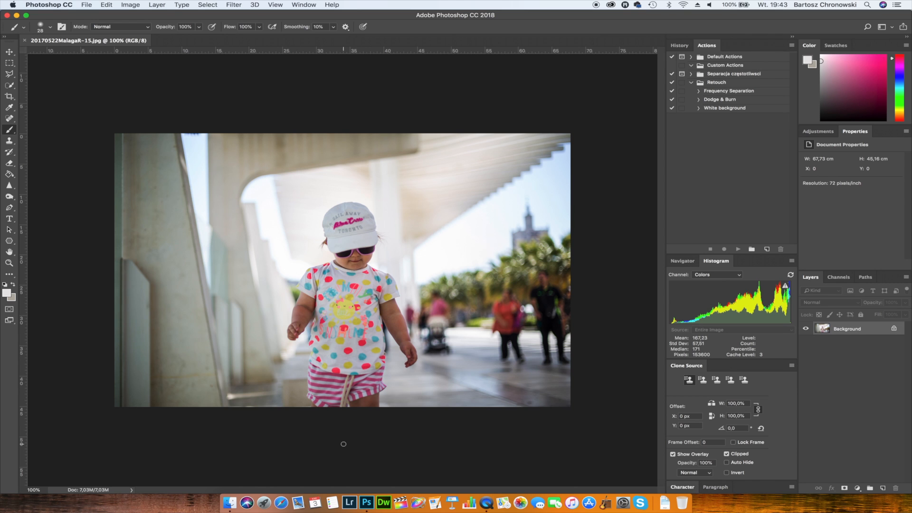
- Select the child's cap, shirt and shorts with the Quick Selection tool
key("super+0")
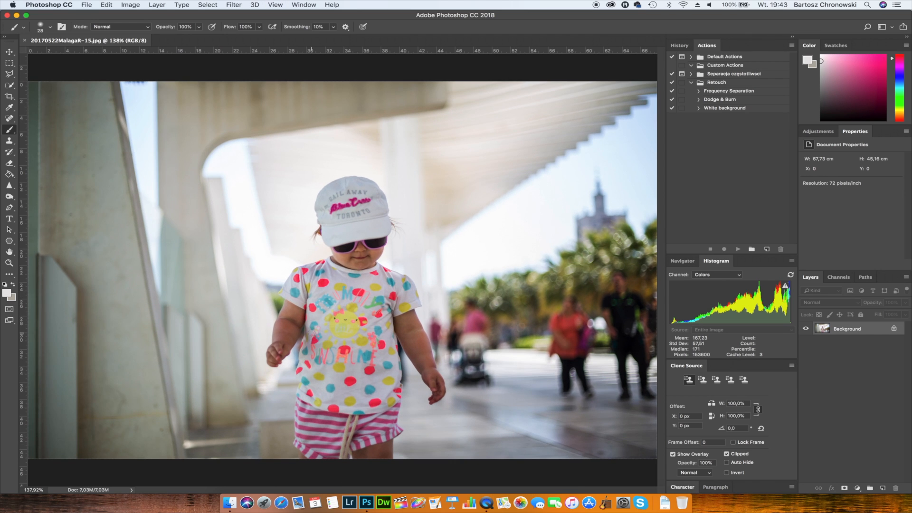
left_click(10, 85)
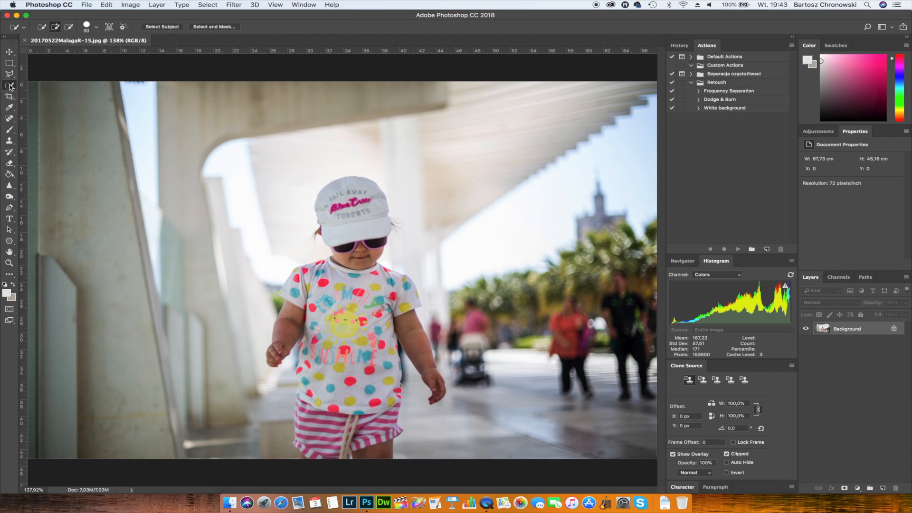
left_click(10, 86)
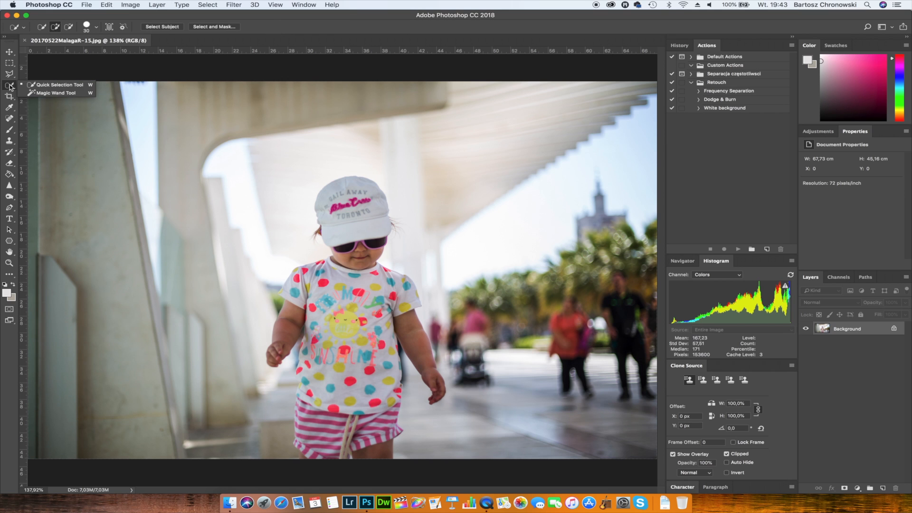
left_click(52, 85)
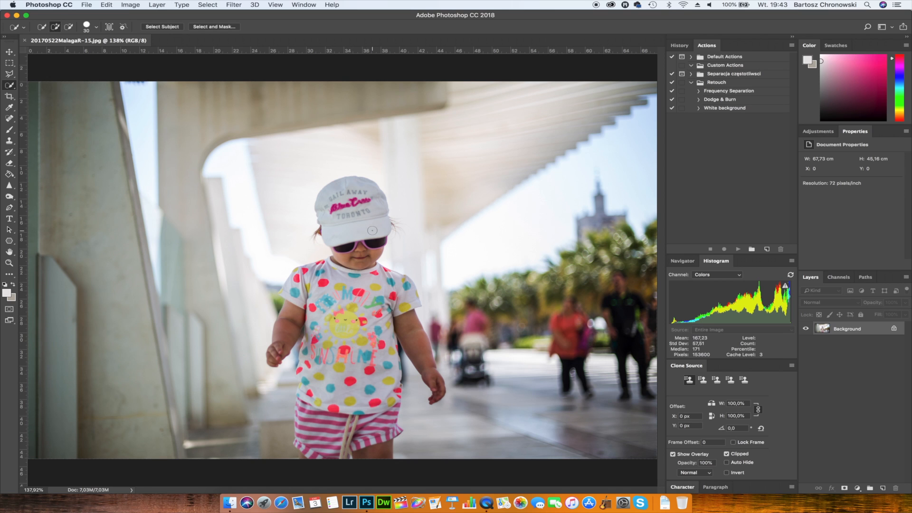
left_click_drag(373, 231, 364, 209)
mouse_move(339, 280)
left_mouse_down()
mouse_move(293, 281)
mouse_move(289, 338)
mouse_move(342, 283)
mouse_move(370, 309)
left_mouse_up()
mouse_move(331, 381)
left_mouse_down()
mouse_move(314, 416)
mouse_move(312, 459)
left_mouse_up()
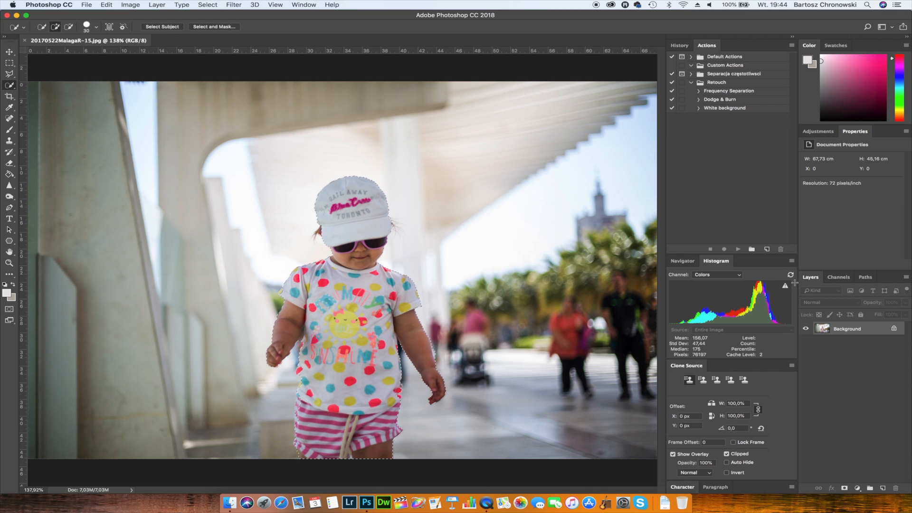
- Refine the selection around the child's sleeve and the edge of the shorts using a smaller selection brush
key("bracketleft")
key("bracketleft")
key("bracketleft")
left_click(281, 293)
left_click(302, 427)
- Refine the child's selection in Select and Mask with Smooth 12, Feather 2,7 px and Shift Edge -24%, and apply it
left_click(214, 27)
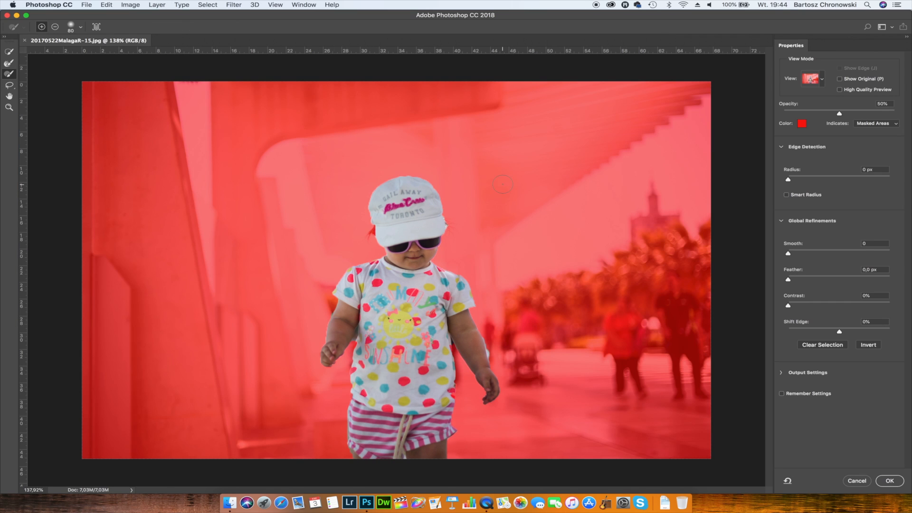
left_click(9, 62)
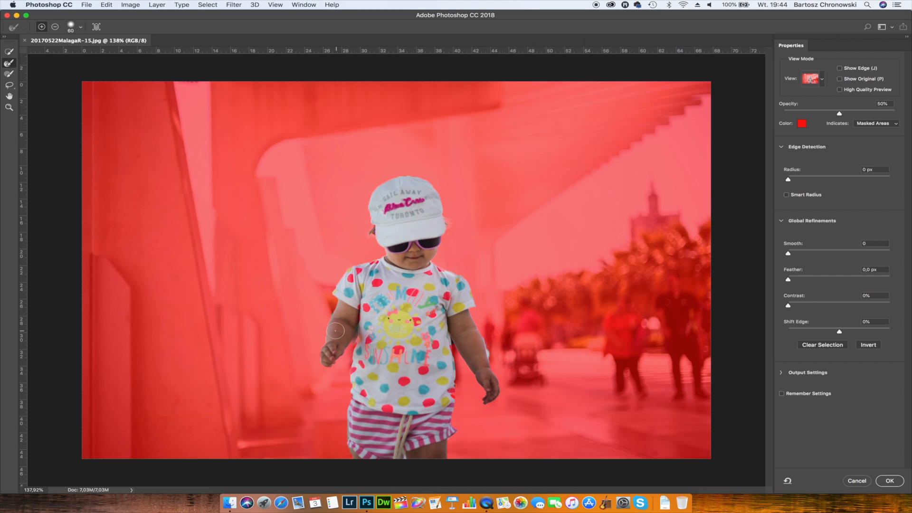
left_click(805, 179)
left_click(786, 195)
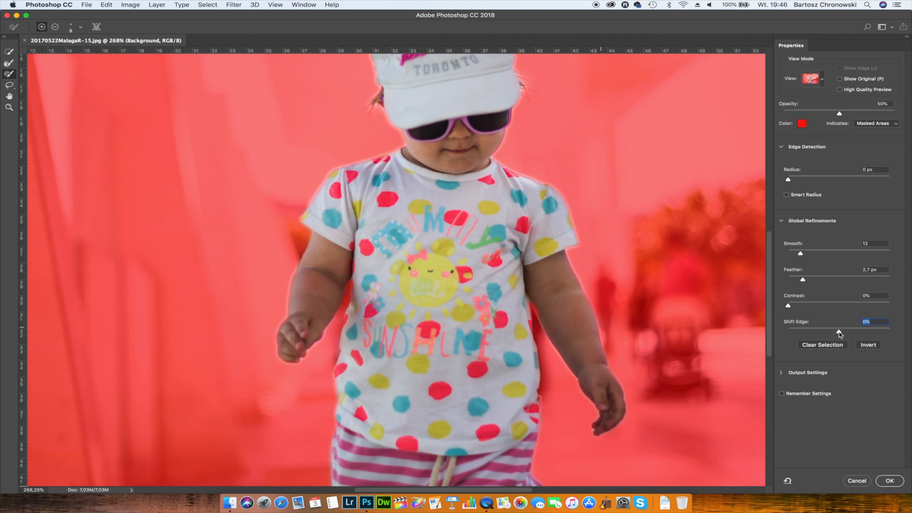
left_click_drag(840, 332, 827, 332)
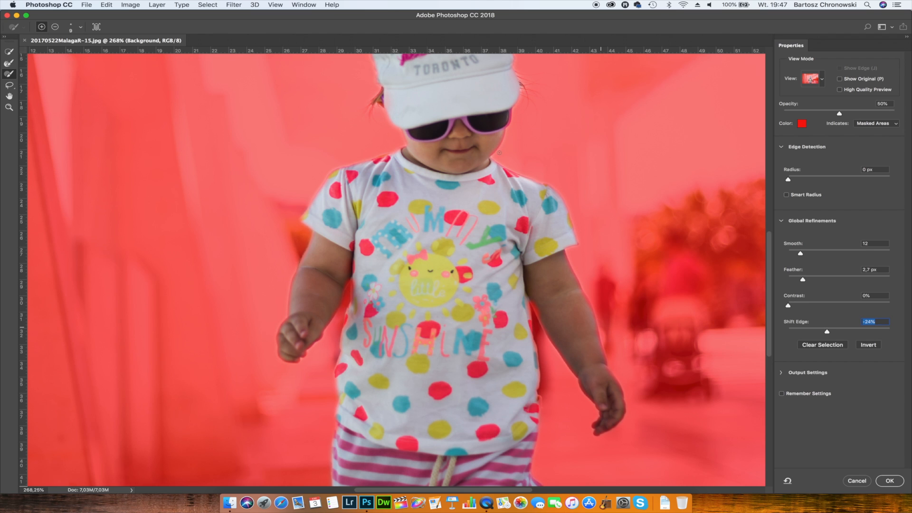
scroll(390, 269, "down", 10)
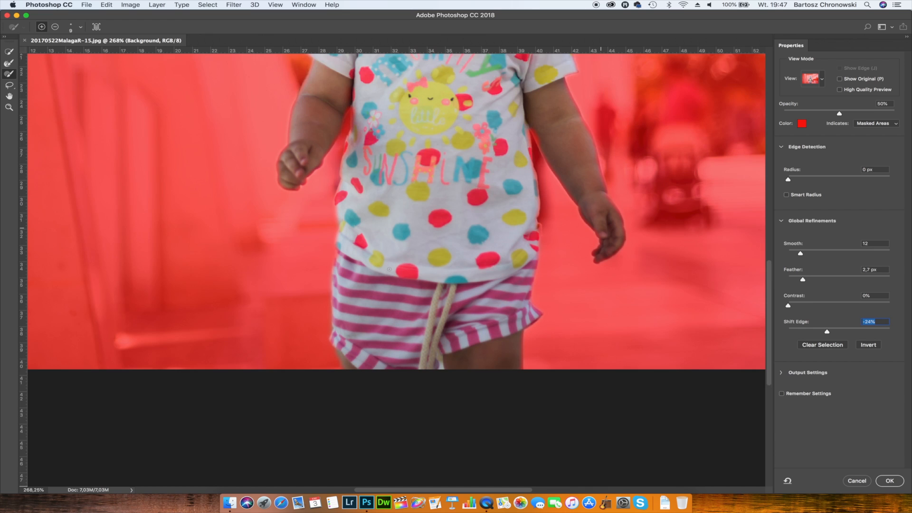
scroll(389, 269, "up", 12)
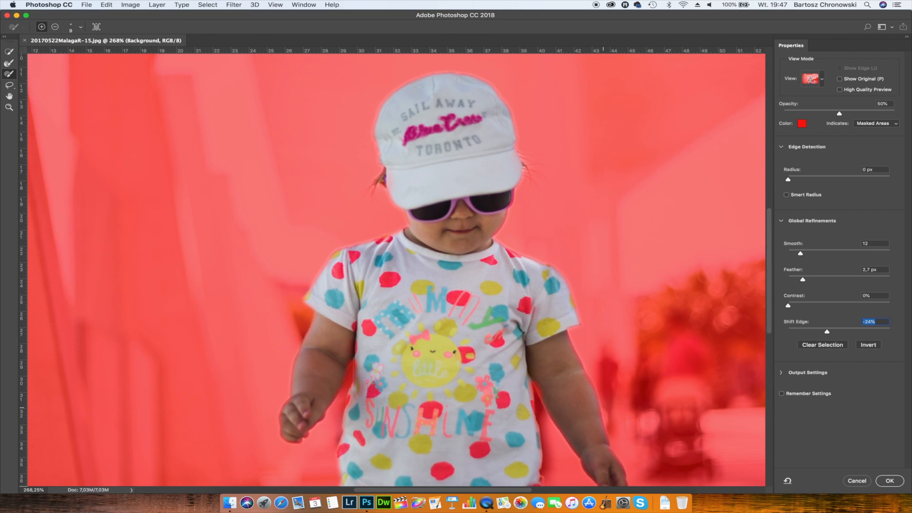
left_click(890, 481)
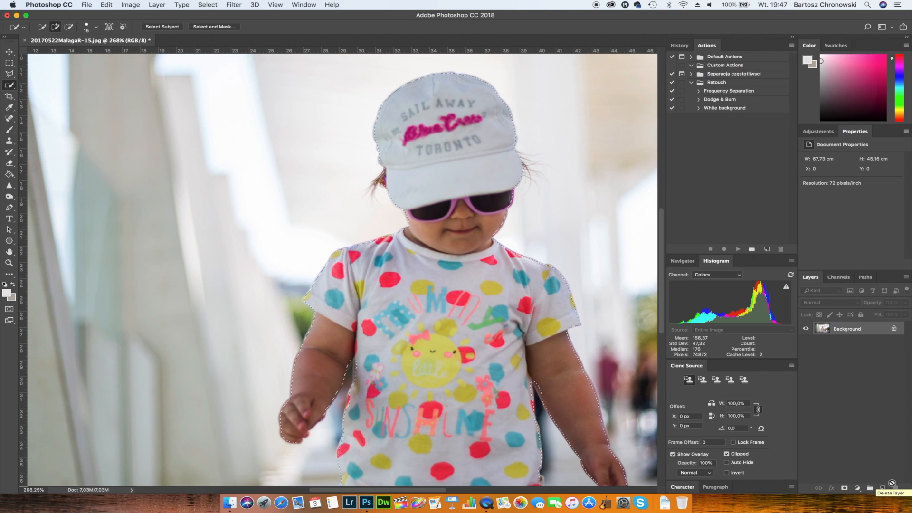
- Copy the selected child to a new layer, check the cut-out without the background, and unlock the Background layer
key("super+j")
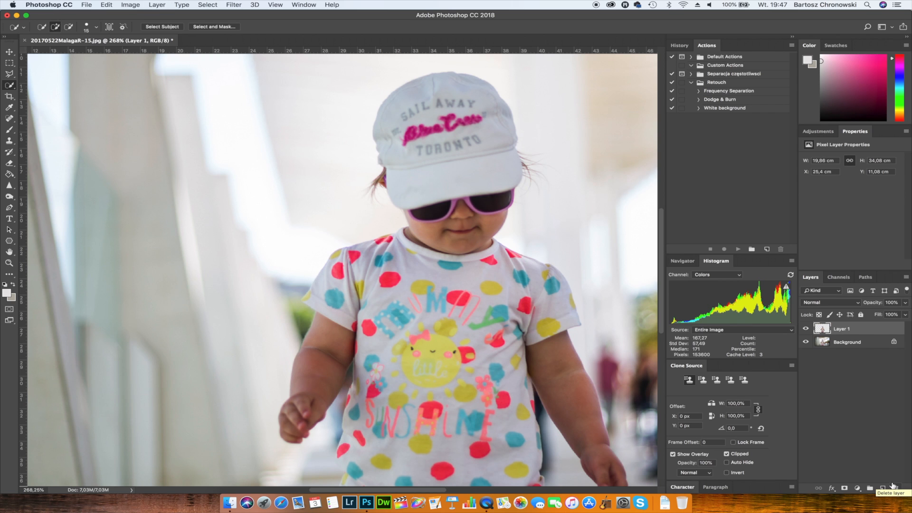
left_click(806, 342)
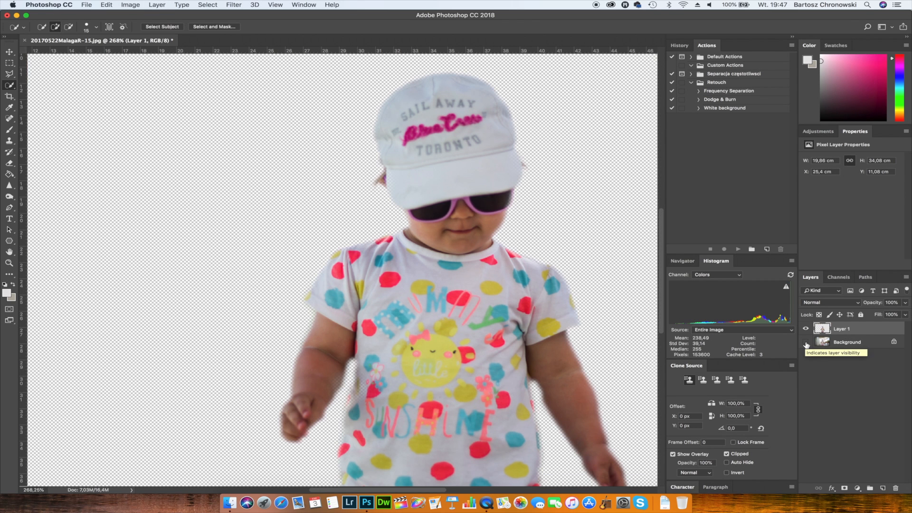
left_click(805, 342)
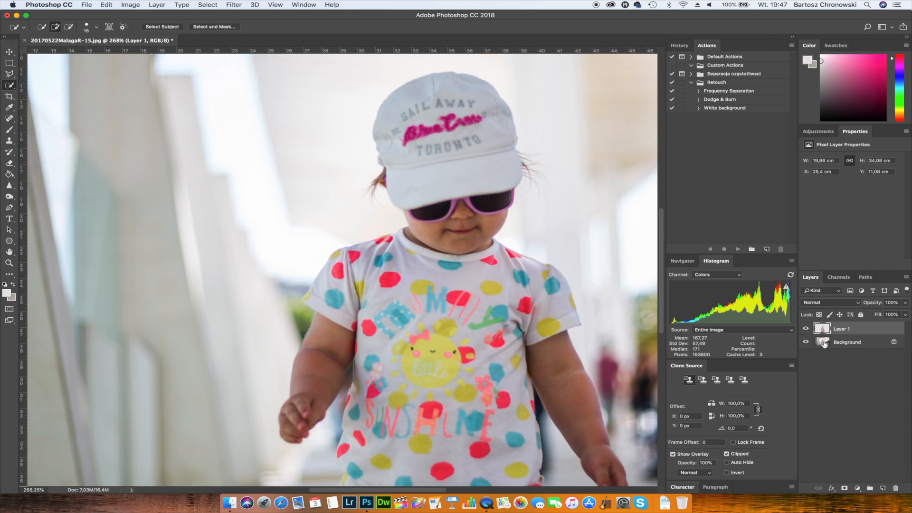
left_click(894, 341)
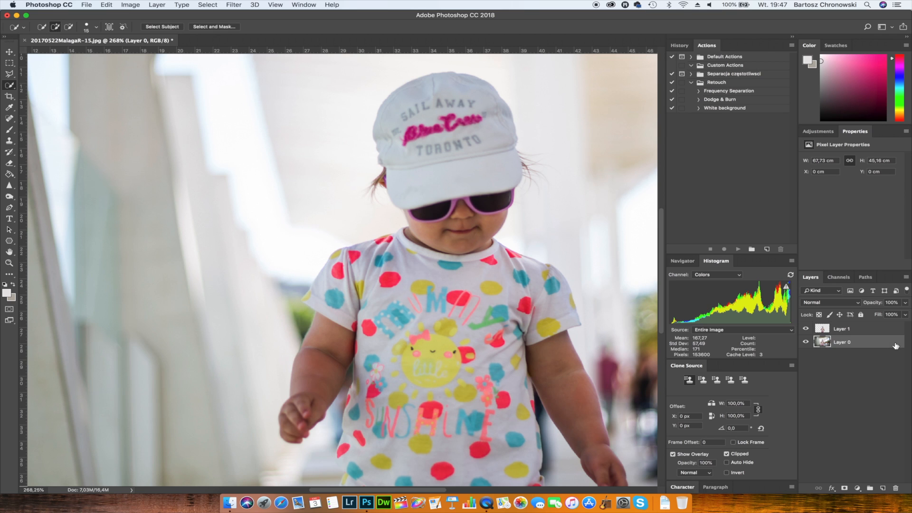
- Load the child cut-out's outline as a selection and expand it by 10 pixels, applying the effect at canvas bounds
left_click(824, 332, "super")
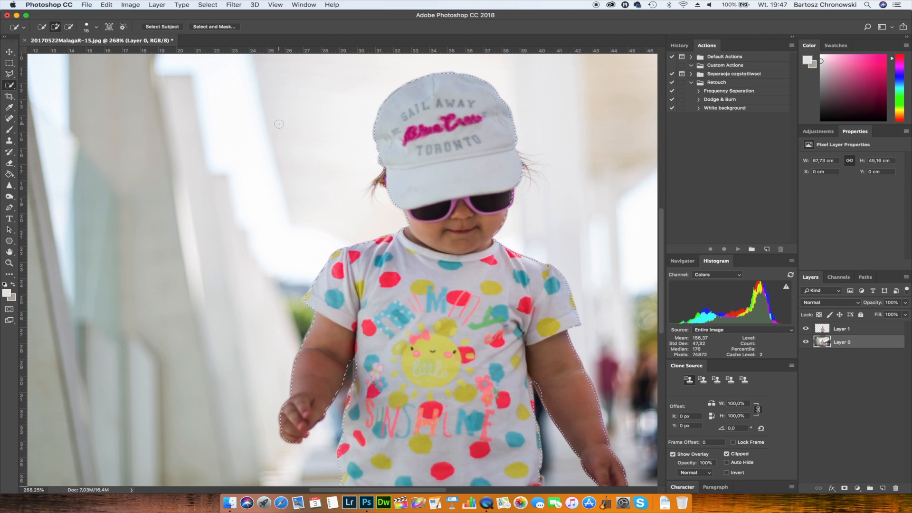
left_click(203, 9)
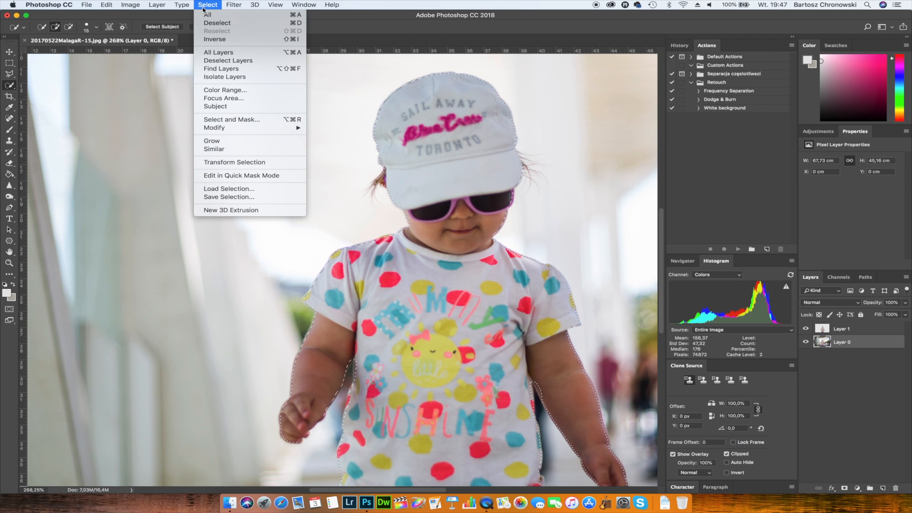
mouse_move(247, 131)
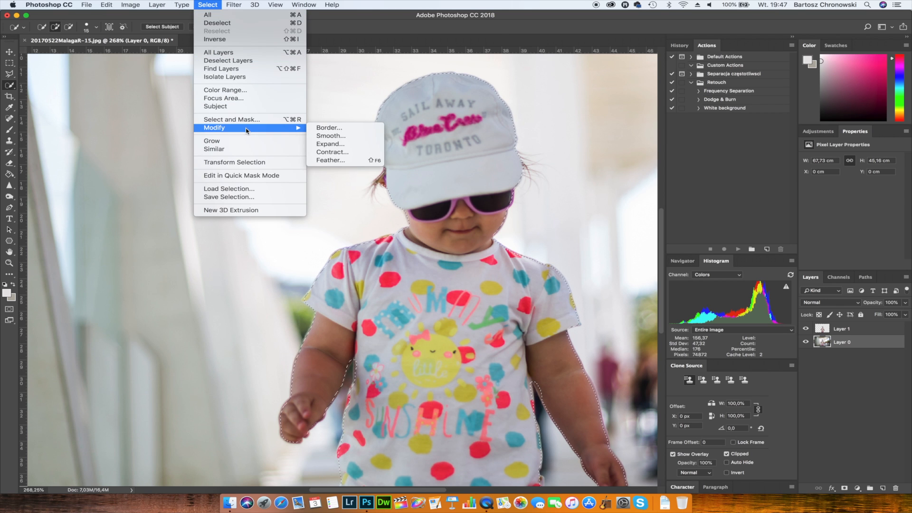
left_click(327, 145)
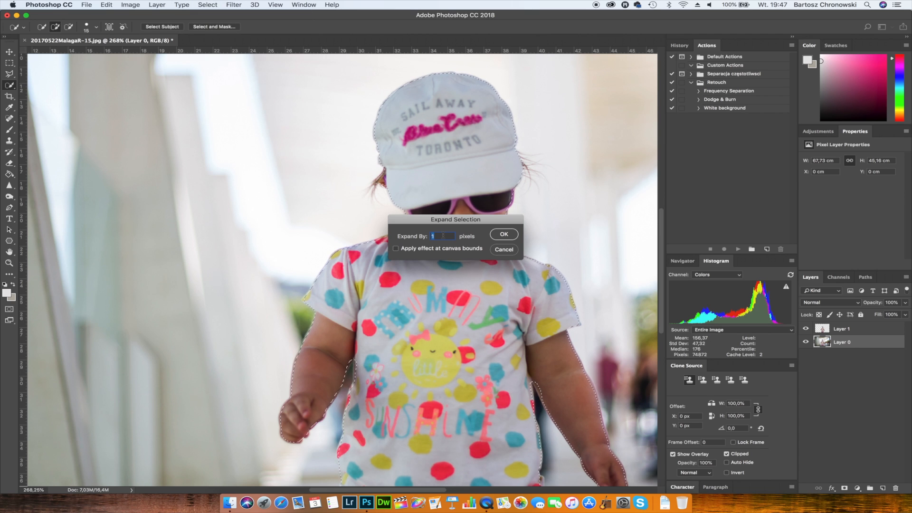
type("10")
left_click(441, 249)
left_click(504, 236)
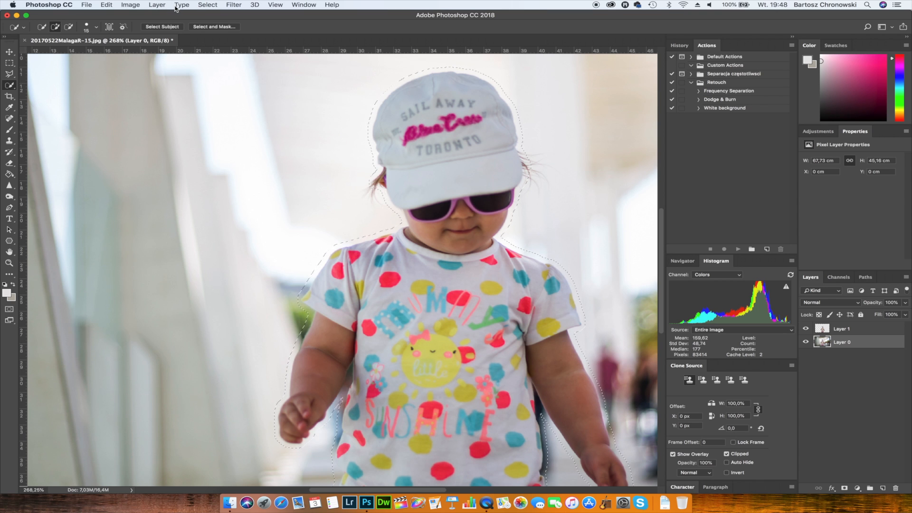
- Fill the expanded selection on the original photo layer with Content-Aware contents at Normal mode and 100% opacity
left_click(129, 6)
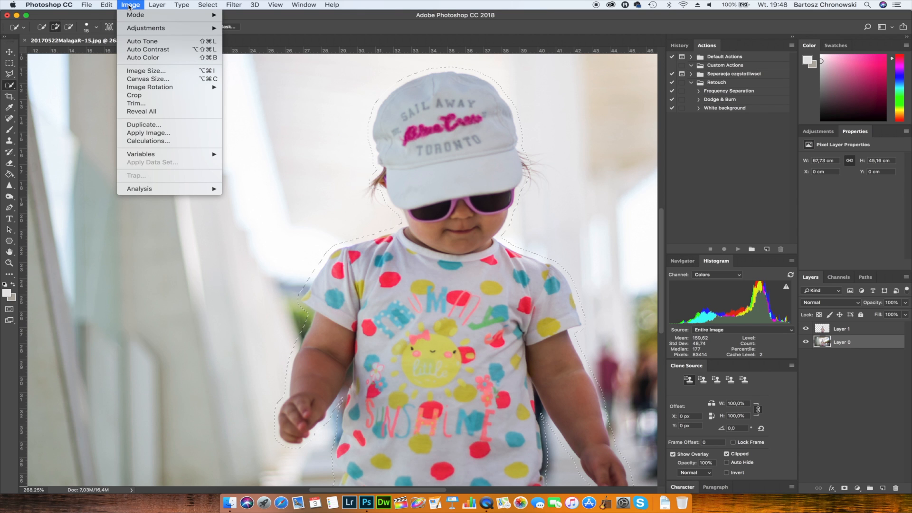
mouse_move(108, 7)
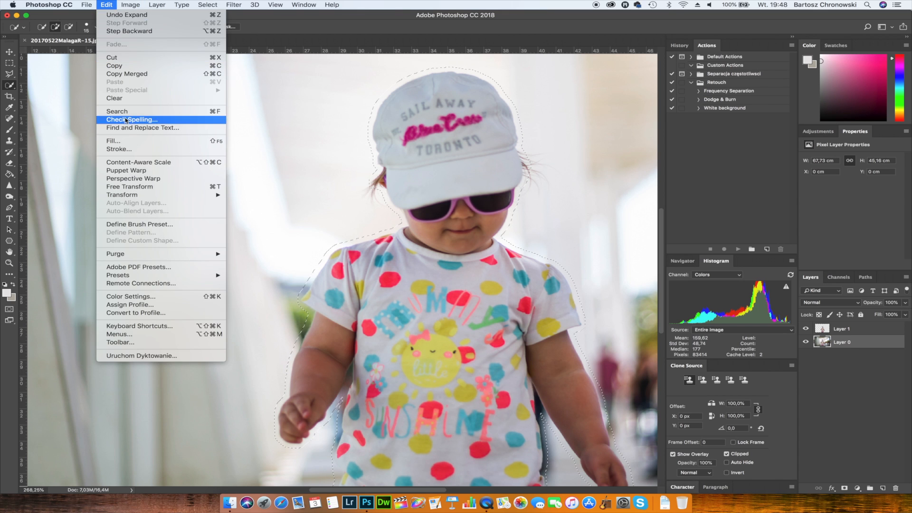
left_click(132, 141)
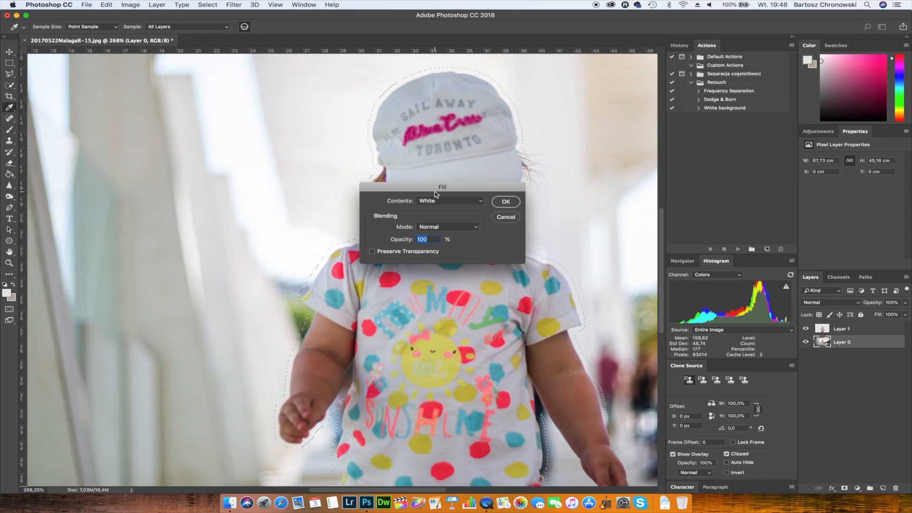
left_click(446, 201)
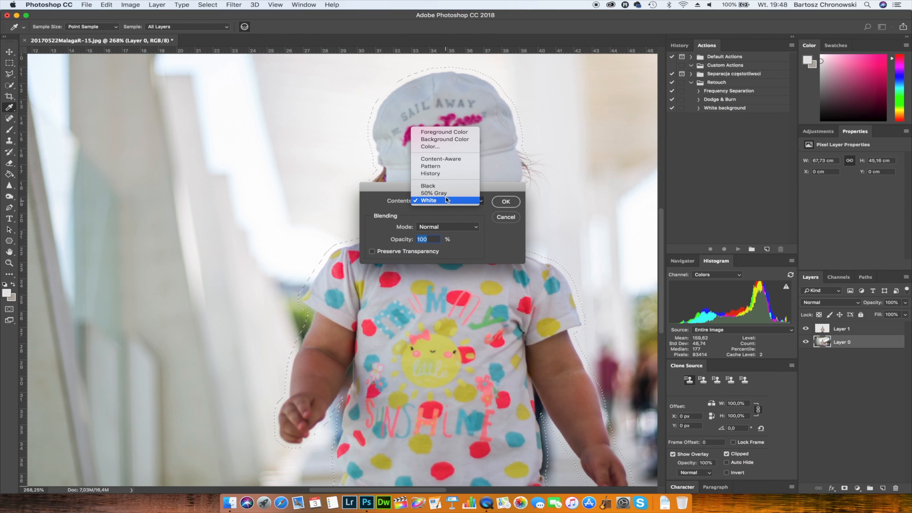
left_click(454, 160)
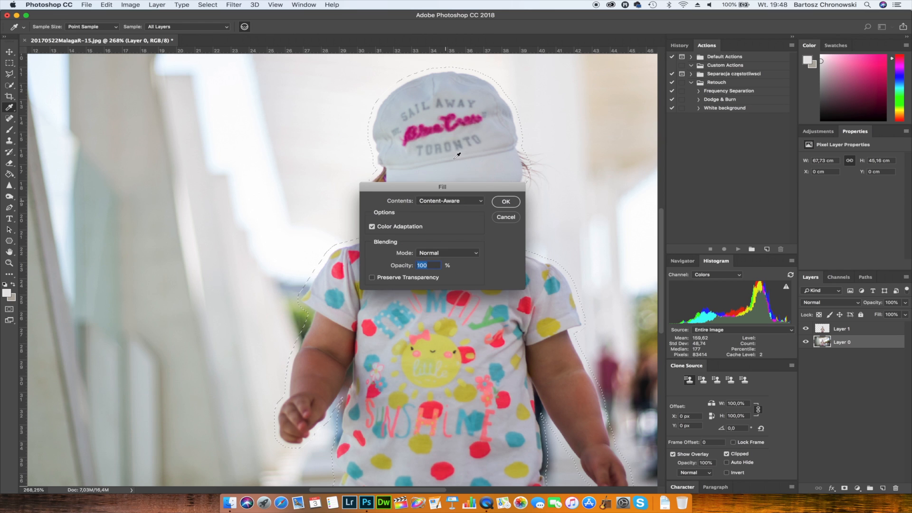
left_click(506, 202)
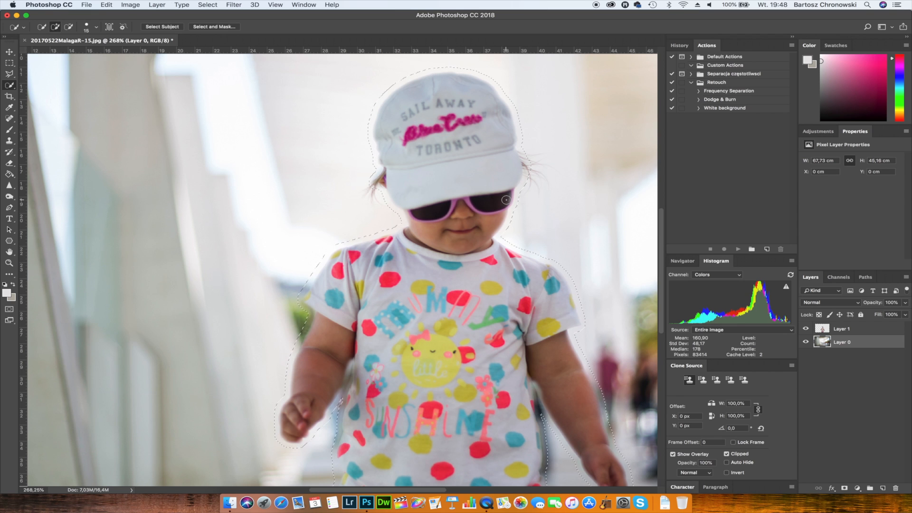
- Hide the child cut-out layer to inspect the filled background, and clear the selection
left_click(806, 343)
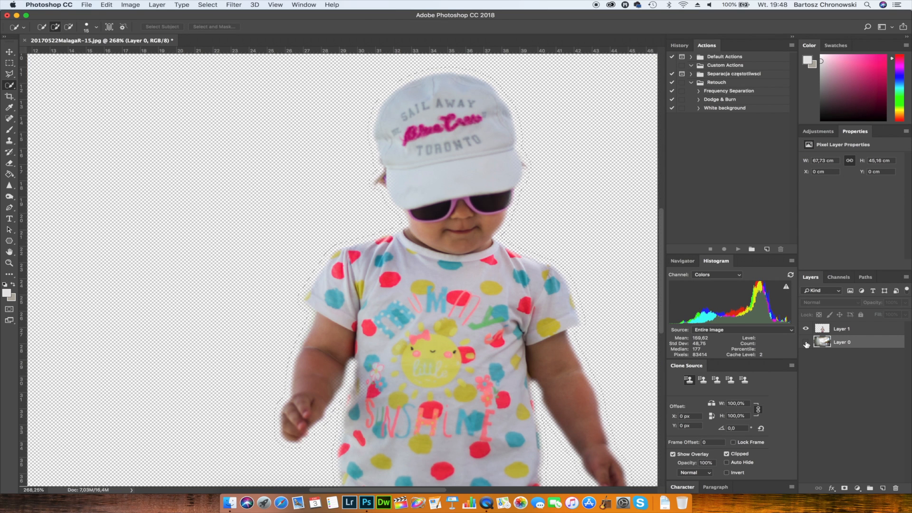
left_click(806, 343)
left_click(806, 330)
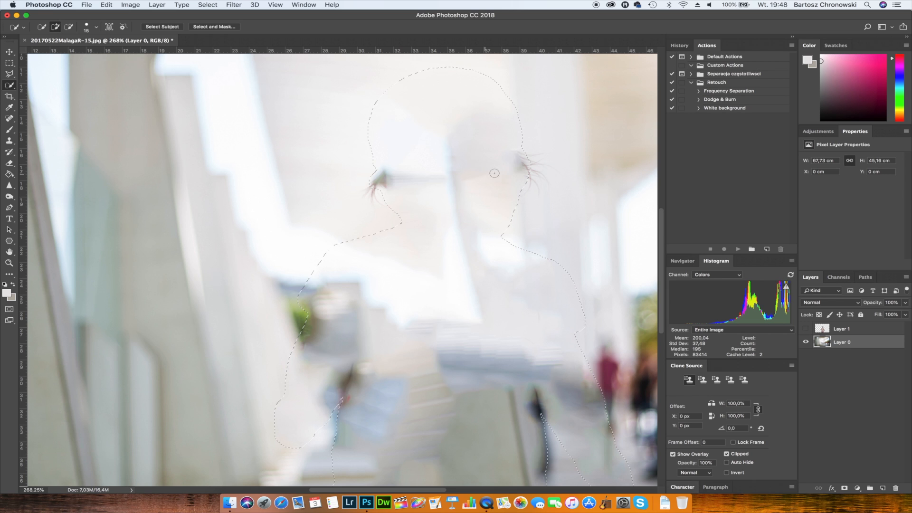
scroll(458, 308, "down", 5)
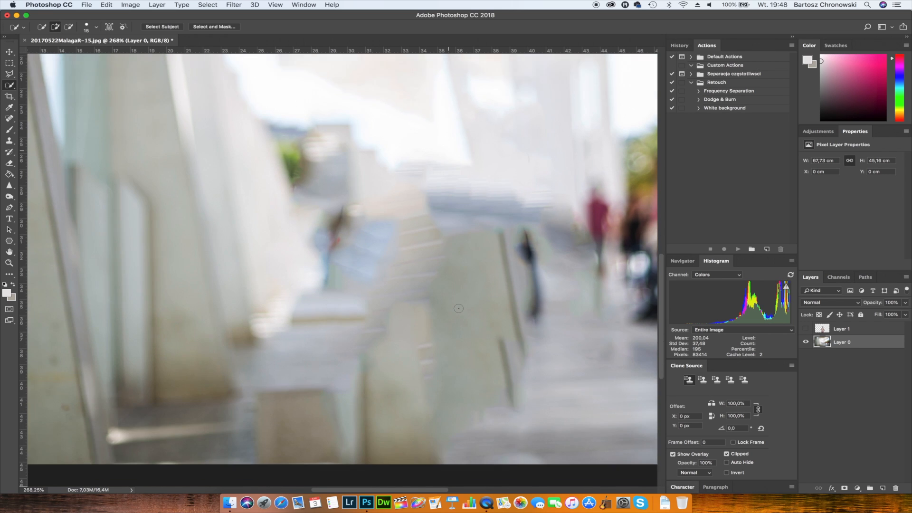
scroll(458, 308, "up", 4)
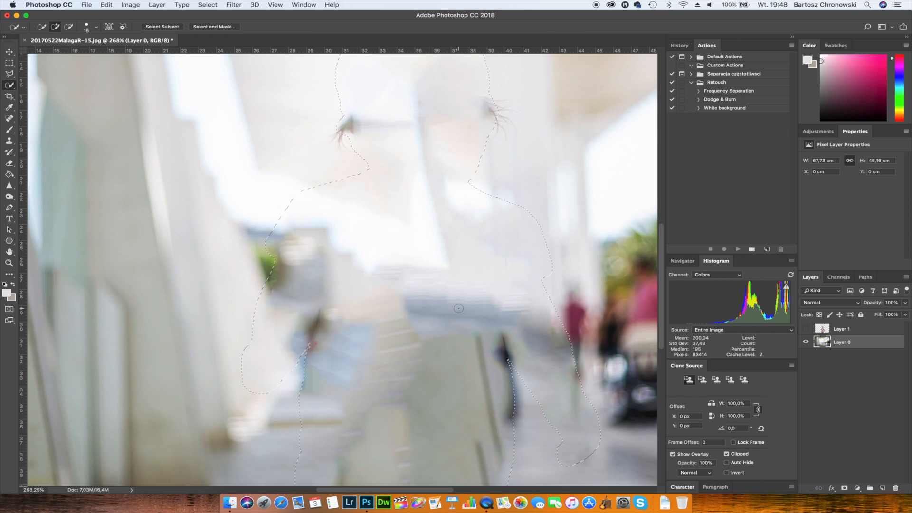
scroll(458, 309, "up", 1)
left_click(806, 329)
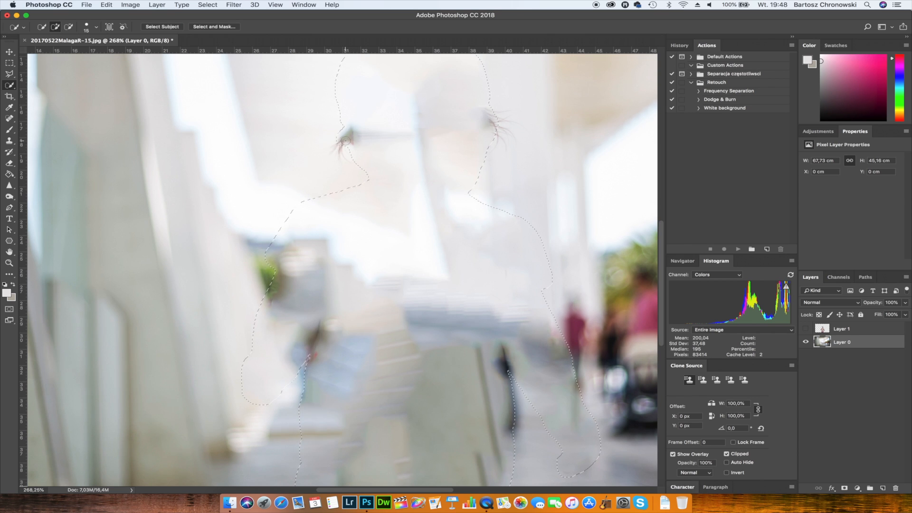
key("super+d")
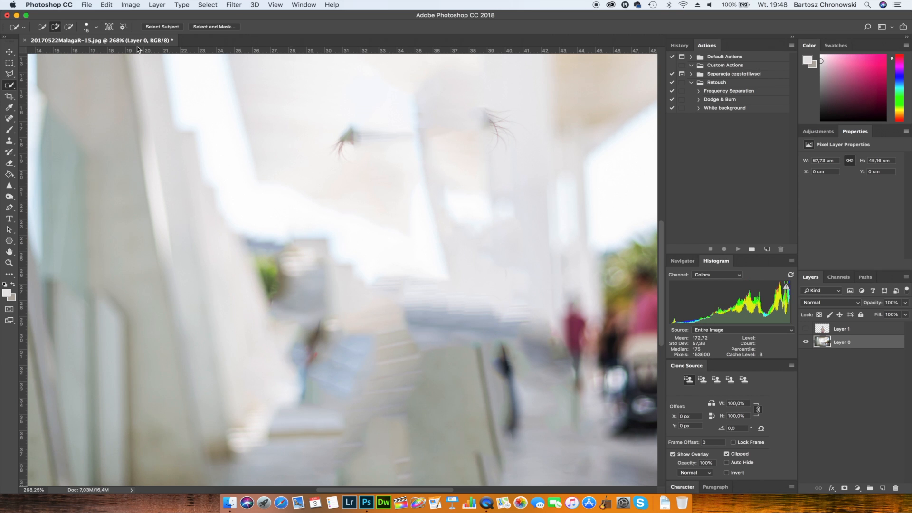
- Set up the Clone Stamp tool with 100% opacity, 100% flow and a brush size of 50
left_click(10, 142)
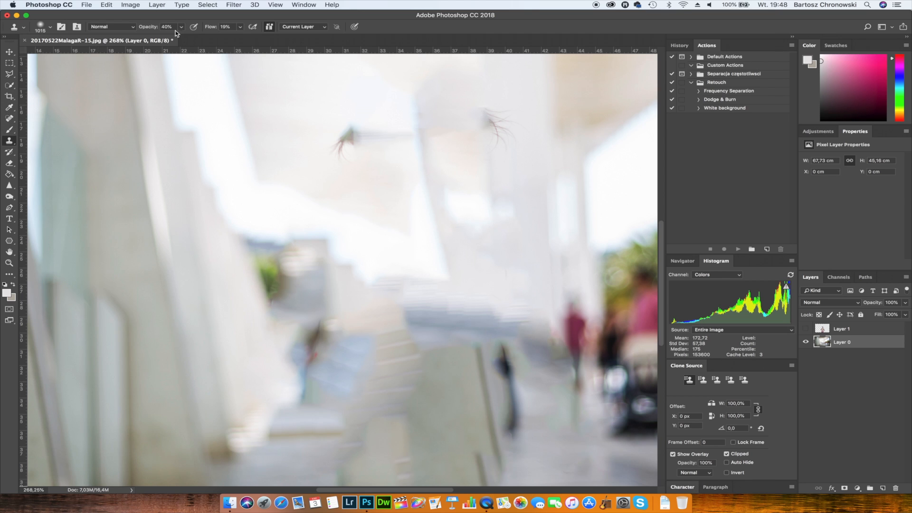
left_click_drag(152, 29, 294, 28)
key("bracketleft")
key("bracketleft")
key("bracketleft")
key("bracketleft")
key("bracketleft")
key("bracketleft")
key("bracketleft")
key("bracketleft")
key("bracketleft")
key("bracketleft")
key("bracketleft")
key("bracketleft")
key("bracketleft")
key("bracketleft")
key("bracketleft")
key("bracketleft")
key("bracketleft")
key("bracketleft")
key("bracketleft")
key("bracketleft")
key("bracketleft")
key("bracketleft")
key("bracketleft")
key("bracketleft")
key("bracketleft")
key("bracketleft")
key("bracketleft")
key("bracketleft")
- Clone clean background over the leftover hair strands and dark streak on the left side of where the head was
left_click(313, 106, "alt")
left_click(337, 151)
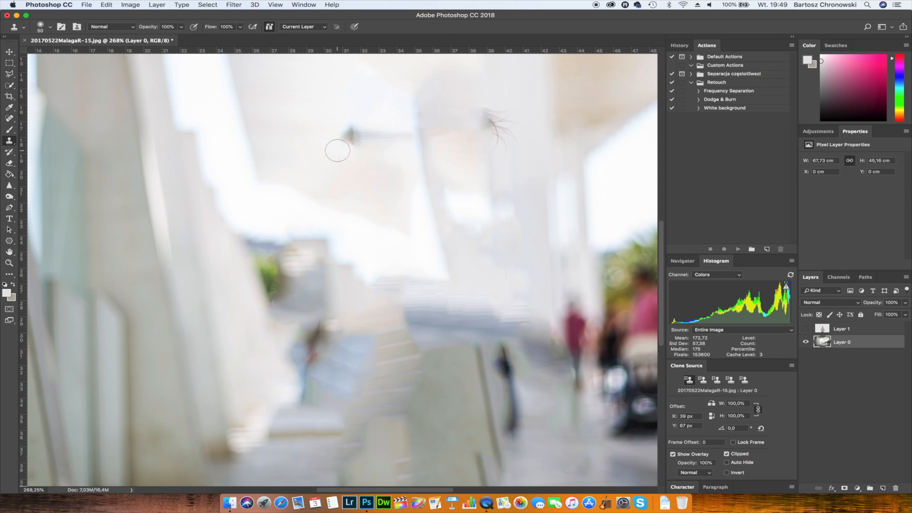
mouse_move(337, 150)
left_mouse_down()
mouse_move(338, 138)
mouse_move(354, 130)
mouse_move(358, 139)
mouse_move(387, 126)
mouse_move(395, 134)
left_mouse_up()
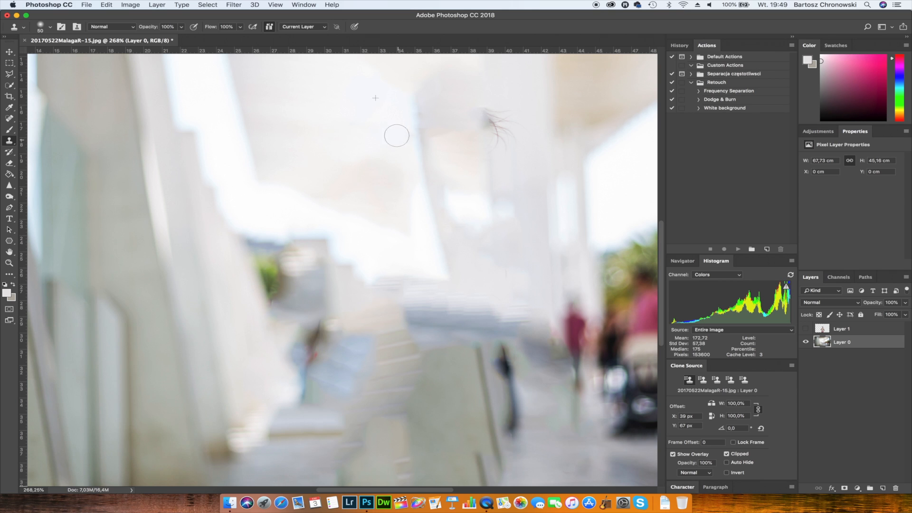
- Clone clean background over the leftover hair strands on the right side of where the head was
left_click(522, 100, "alt")
mouse_move(504, 106)
left_mouse_down()
mouse_move(510, 144)
mouse_move(491, 118)
left_mouse_up()
key("super+z")
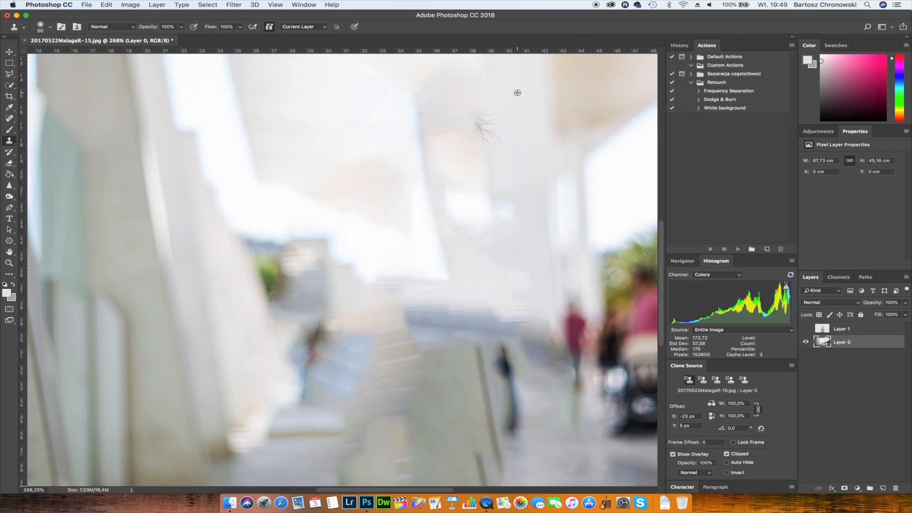
left_click(517, 92, "alt")
mouse_move(501, 119)
left_mouse_down()
mouse_move(483, 131)
mouse_move(509, 134)
mouse_move(509, 123)
left_mouse_up()
left_click(507, 122, "alt")
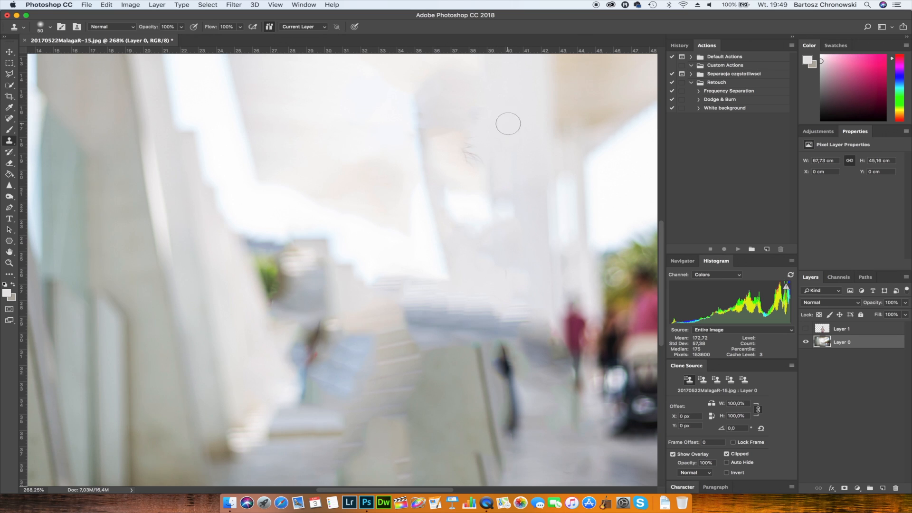
mouse_move(474, 153)
left_mouse_down()
mouse_move(482, 171)
mouse_move(494, 158)
left_mouse_up()
left_click(499, 150, "alt")
- Clone smooth background over the bright patch below the removed hair and the right end of the dark horizontal band
mouse_move(499, 197)
left_mouse_down()
mouse_move(507, 209)
mouse_move(485, 209)
mouse_move(480, 197)
mouse_move(488, 214)
mouse_move(491, 200)
mouse_move(496, 222)
left_mouse_up()
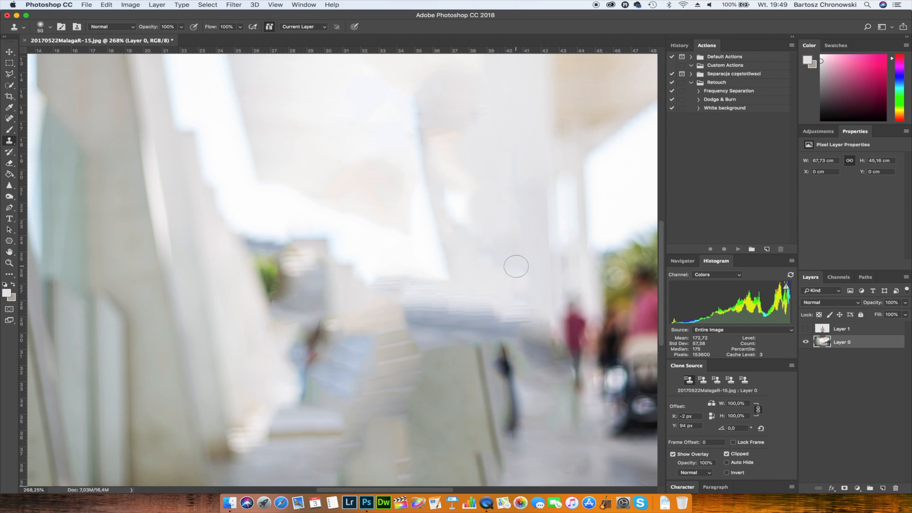
left_click(521, 288, "alt")
mouse_move(519, 309)
left_mouse_down()
mouse_move(520, 331)
mouse_move(508, 322)
mouse_move(544, 346)
mouse_move(541, 362)
mouse_move(547, 355)
mouse_move(532, 339)
left_mouse_up()
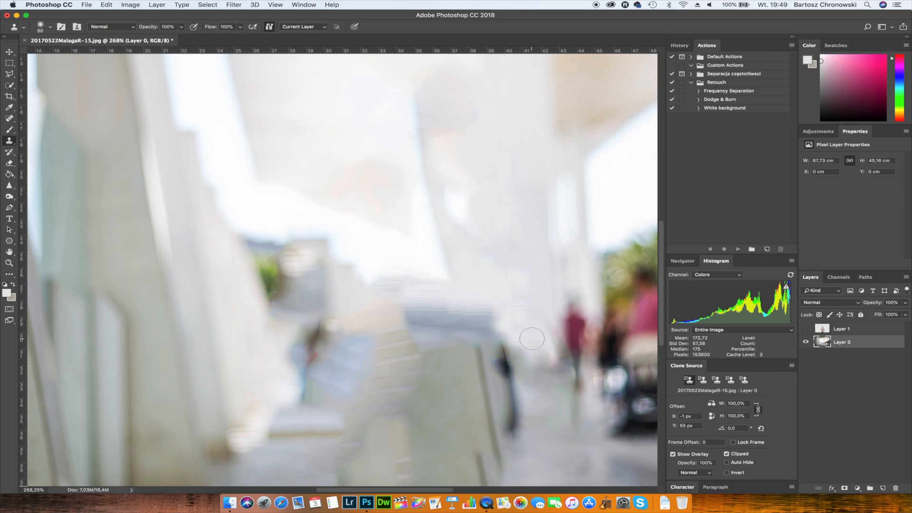
- Show the child cut-out layer again and check the whole composite over the retouched background
scroll(532, 339, "down", 15)
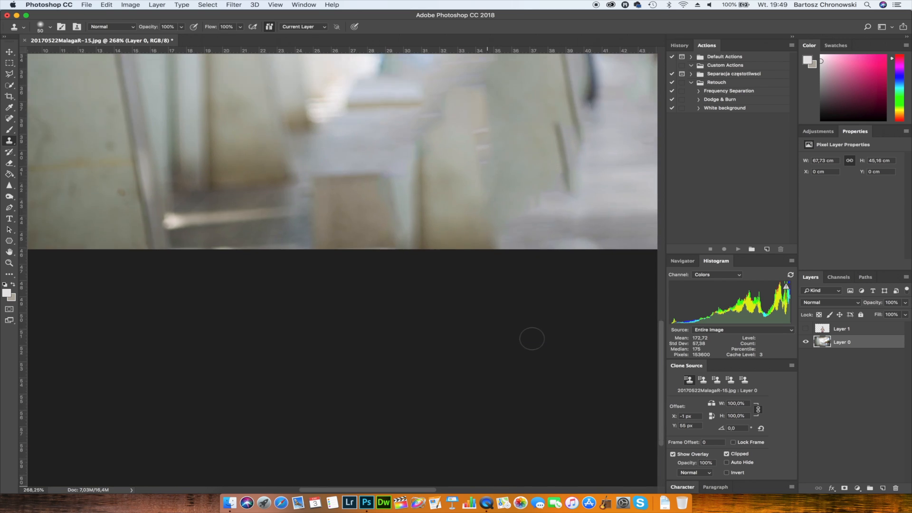
scroll(531, 339, "up", 10)
scroll(531, 339, "right", 5)
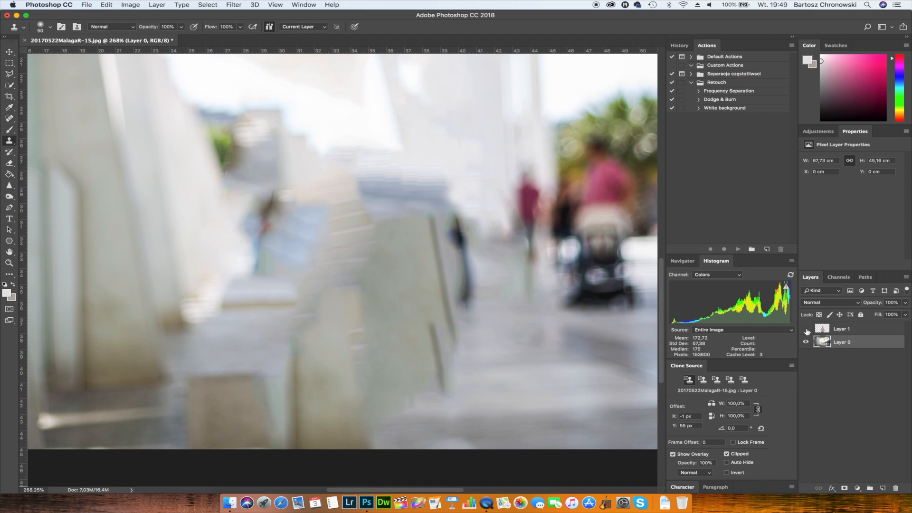
left_click(806, 329)
scroll(465, 268, "up", 4)
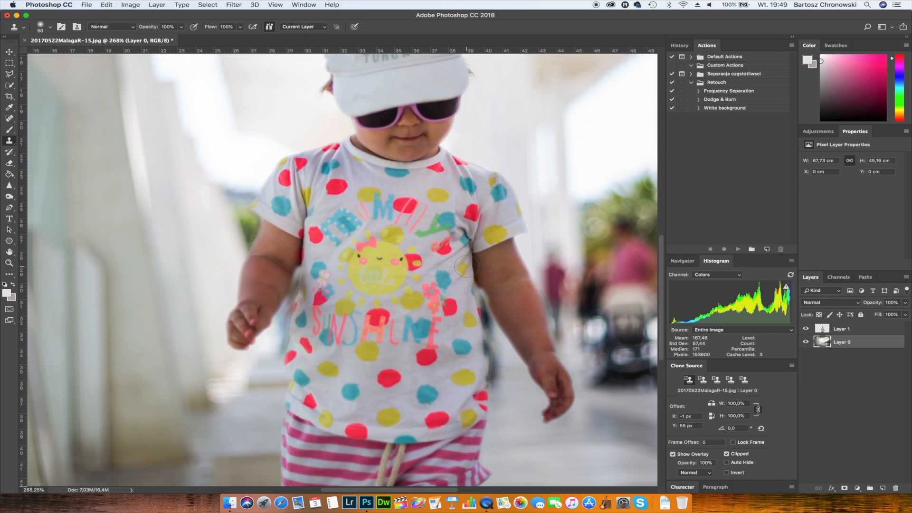
left_click(466, 268)
scroll(466, 268, "down", 5)
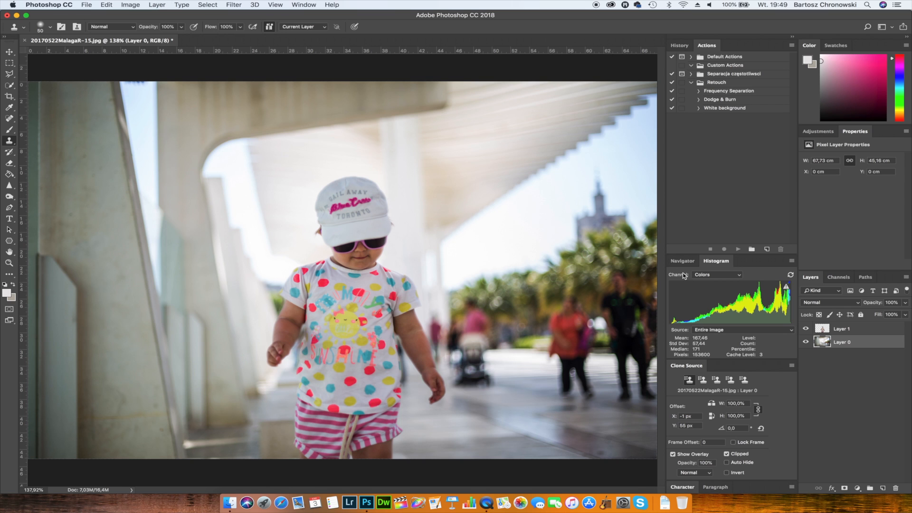
- Select both photo layers and create a new 1920 × 1080 pixel document
left_click(864, 331, "shift")
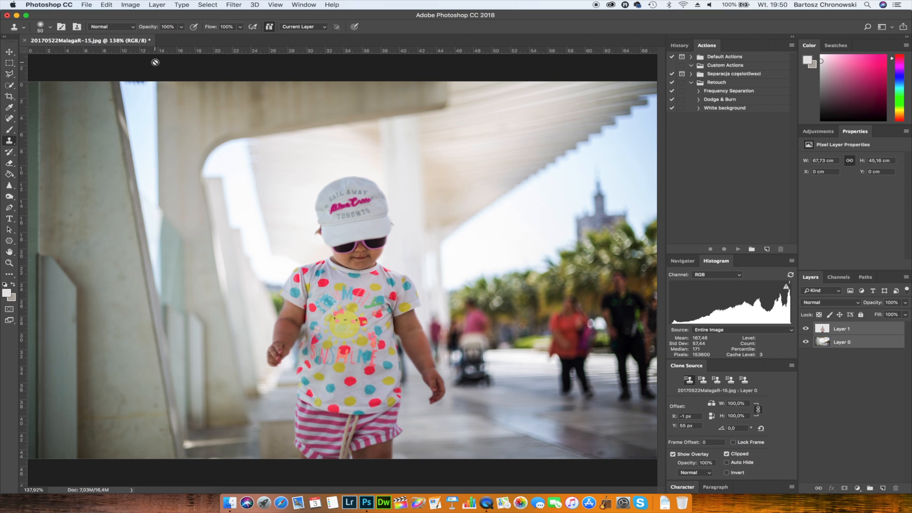
left_click(86, 5)
left_click(90, 15)
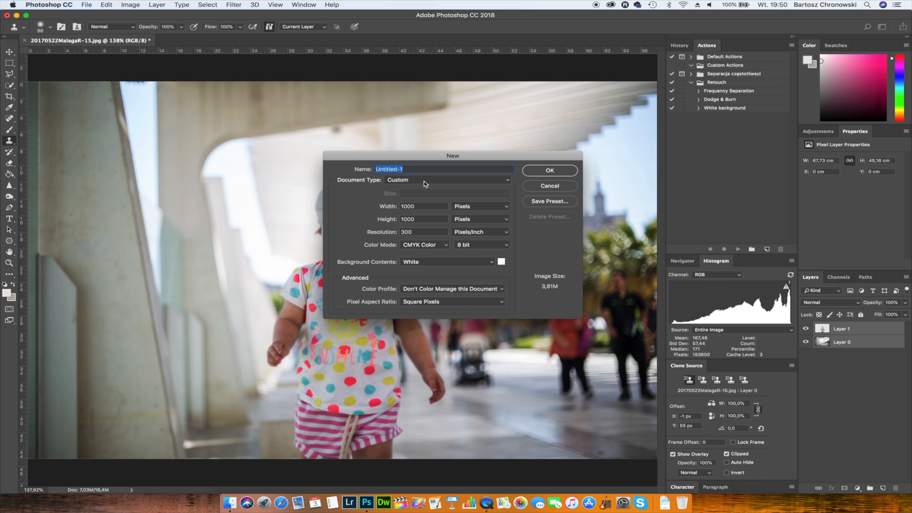
double_click(436, 206)
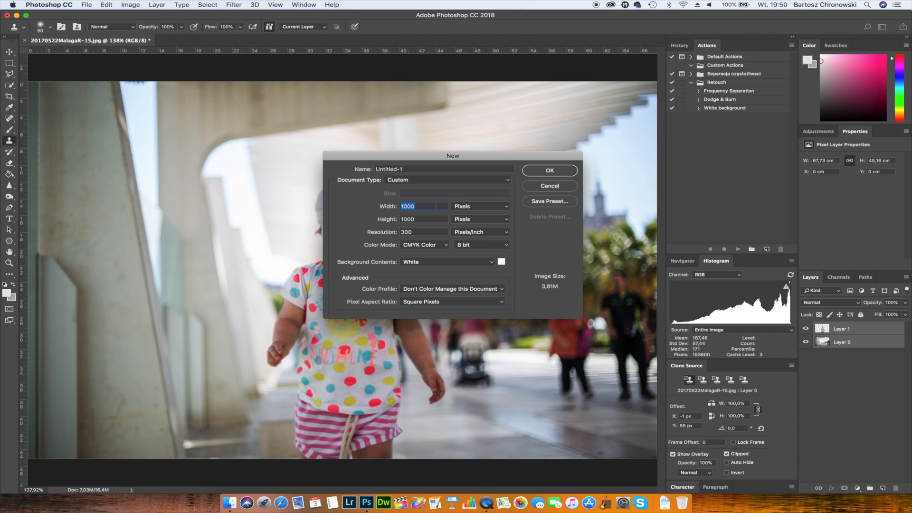
type("1920")
double_click(427, 220)
type("1080")
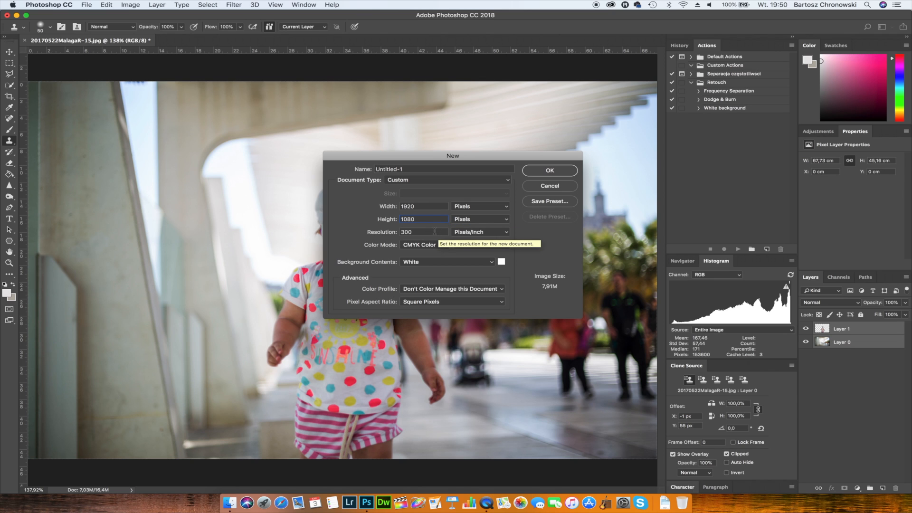
left_click(550, 171)
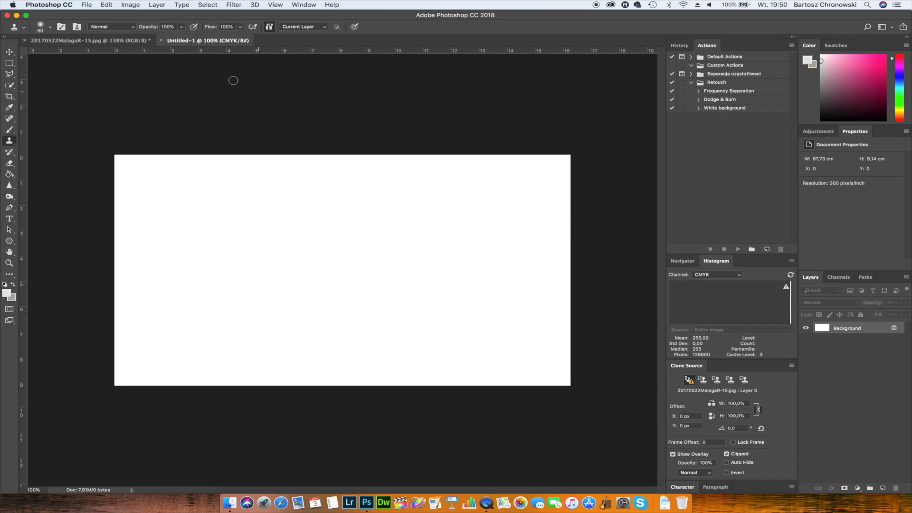
- Copy both photo layers into the new document and align them with the canvas's upper-left corner so they cover it
left_click(129, 41)
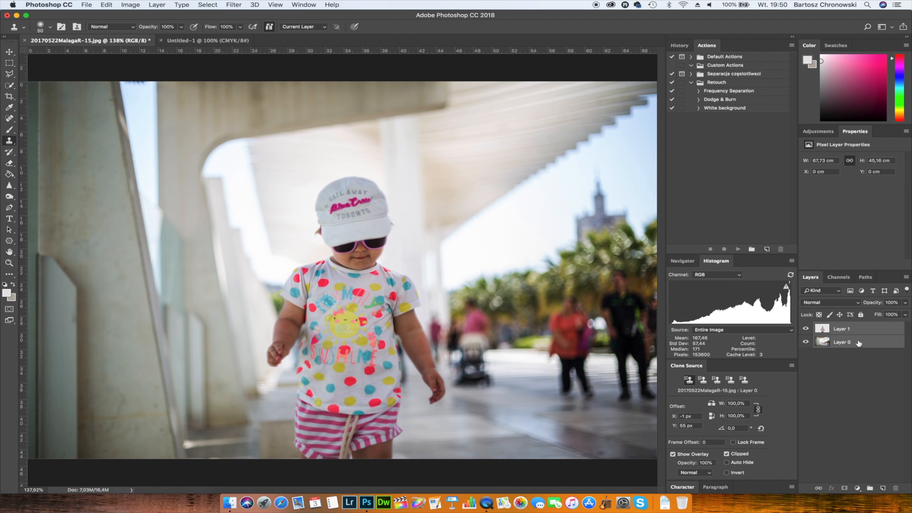
left_click_drag(859, 343, 403, 328)
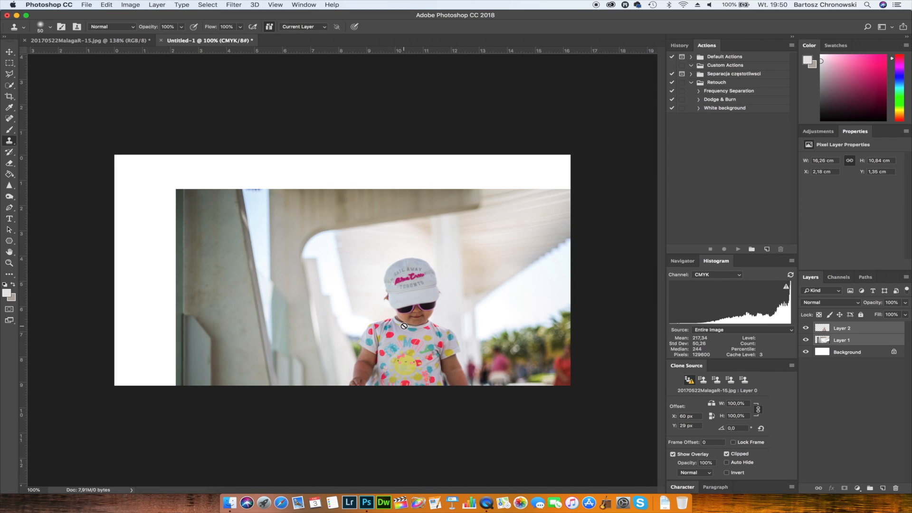
left_click(444, 312)
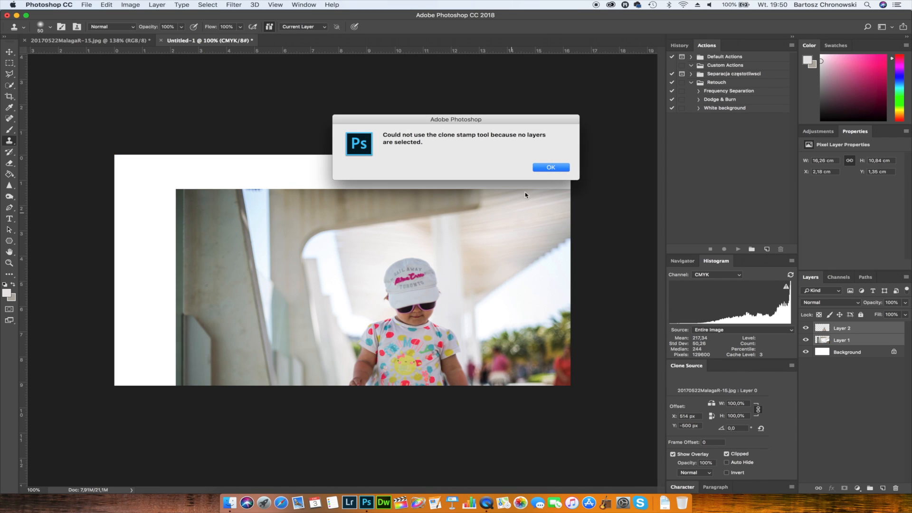
left_click(551, 168)
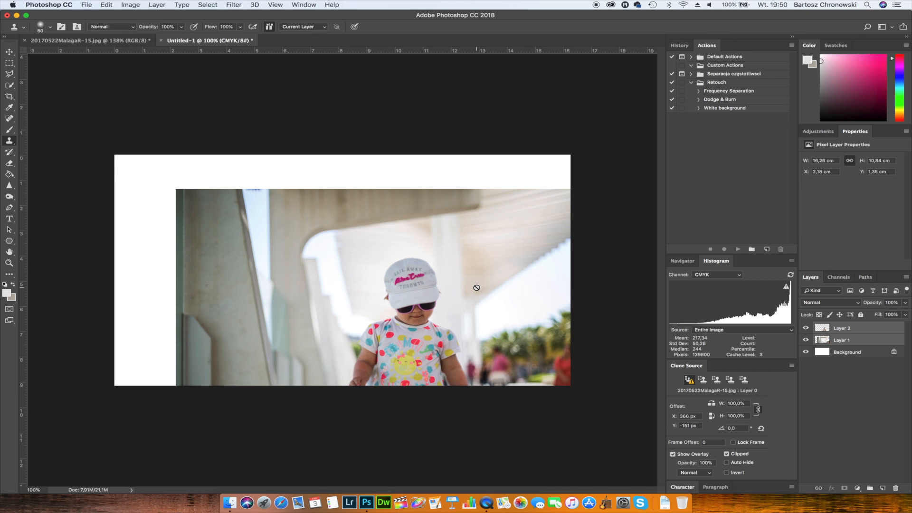
key("v")
left_click_drag(474, 290, 405, 260)
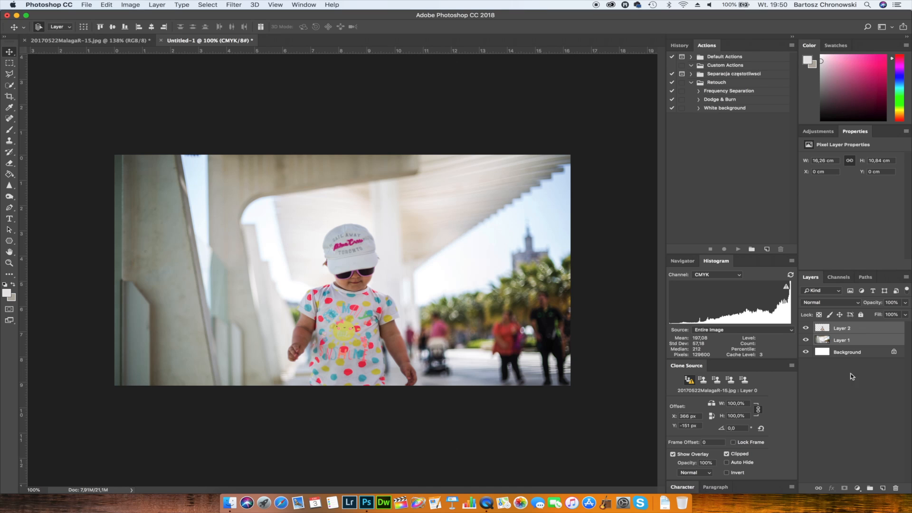
- Convert Layer 2 with the child and Layer 1 with the background into separate smart objects
left_click(863, 331)
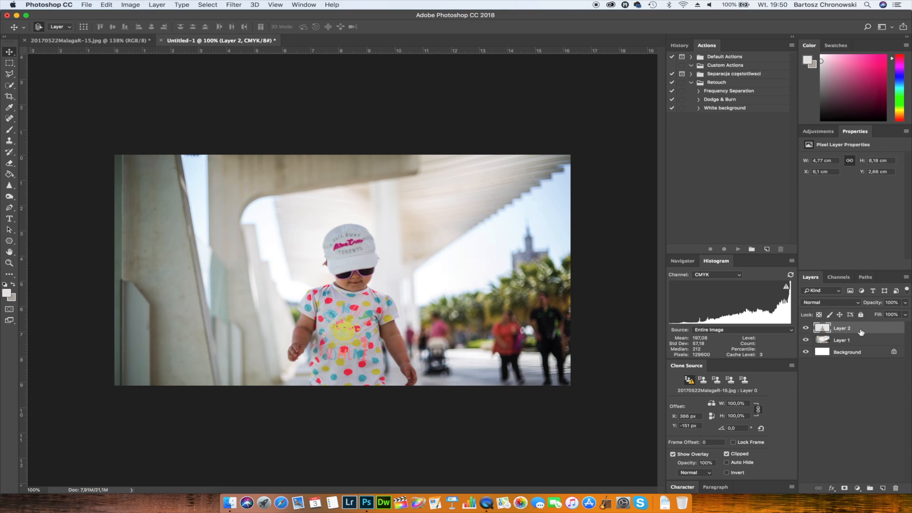
right_click(861, 332)
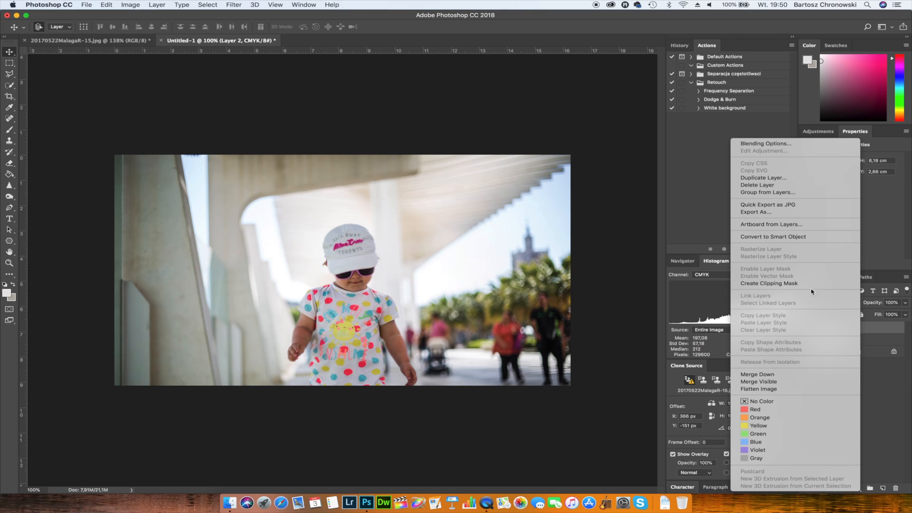
left_click(795, 236)
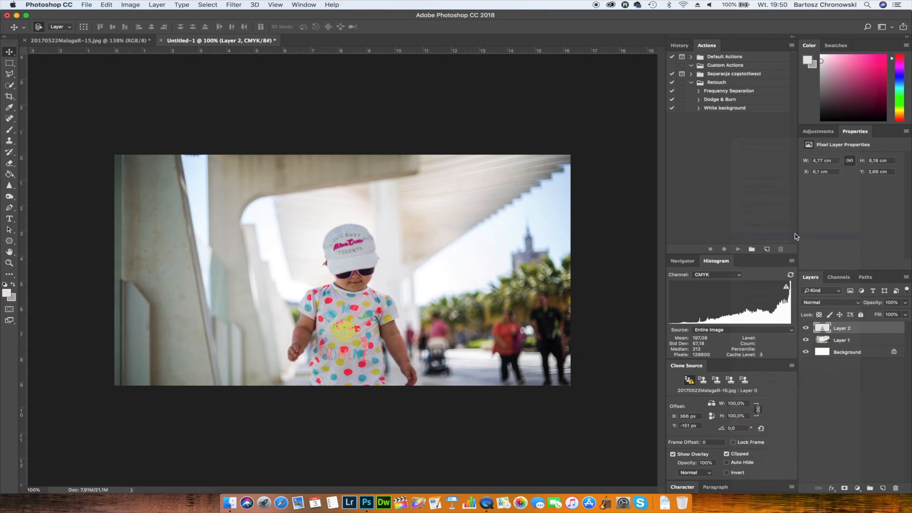
left_click(847, 340)
right_click(847, 340)
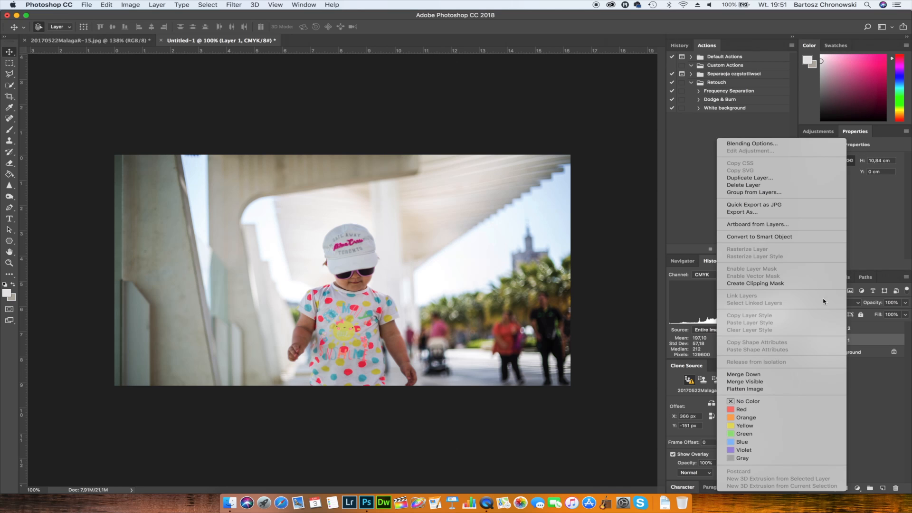
left_click(795, 237)
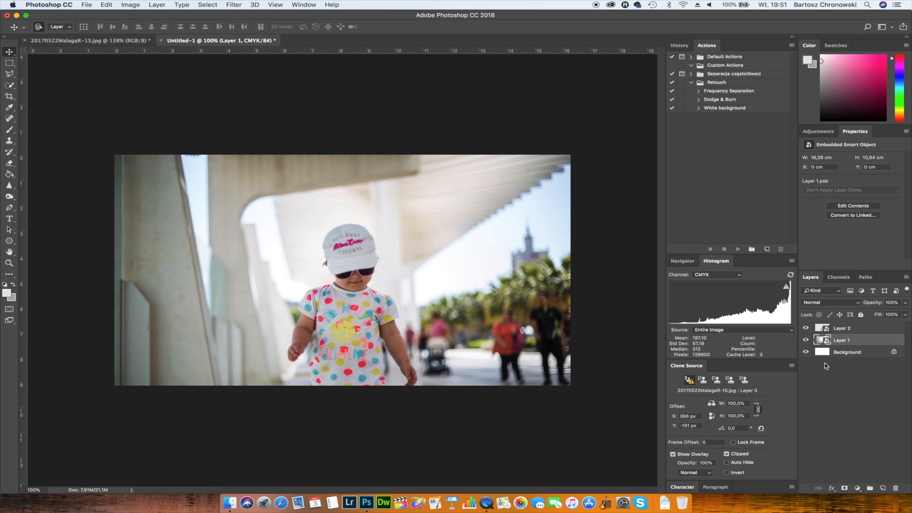
- Create a video timeline with both smart object layers selected, and enlarge the Timeline area to fit all tracks
left_click(860, 329, "shift")
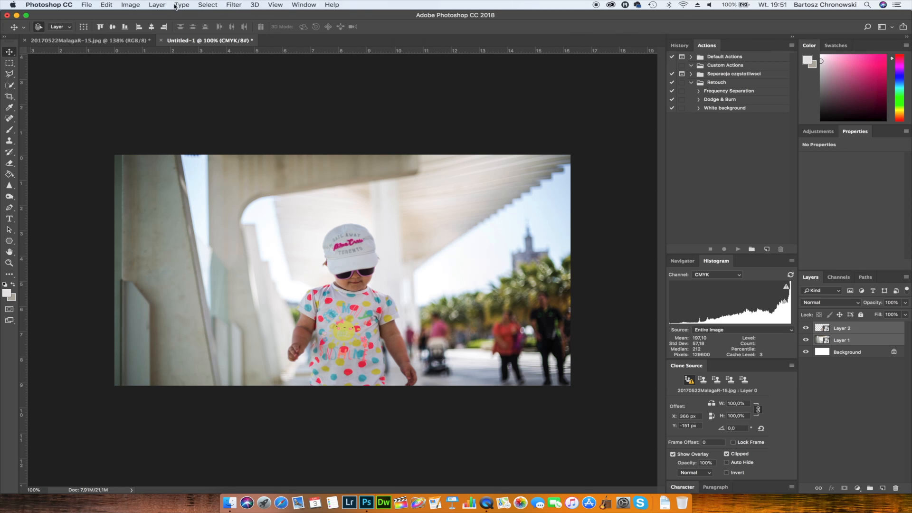
left_click(301, 6)
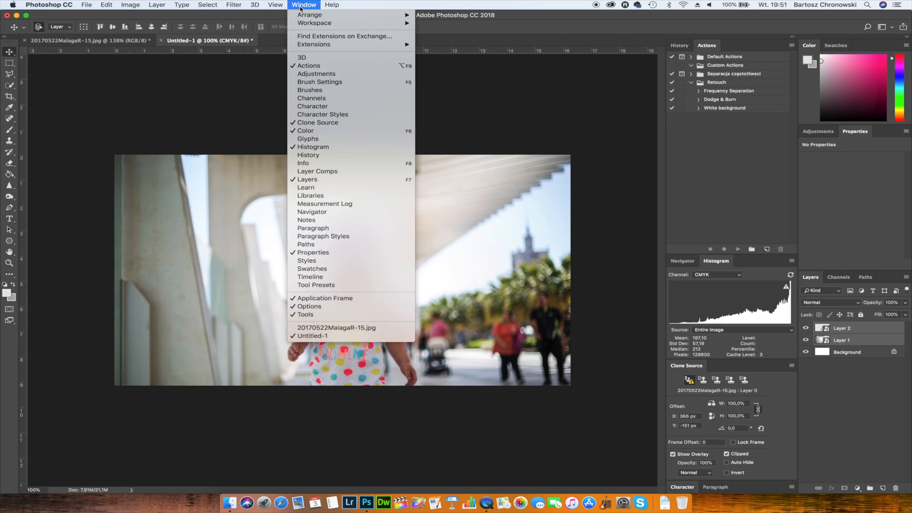
left_click(325, 277)
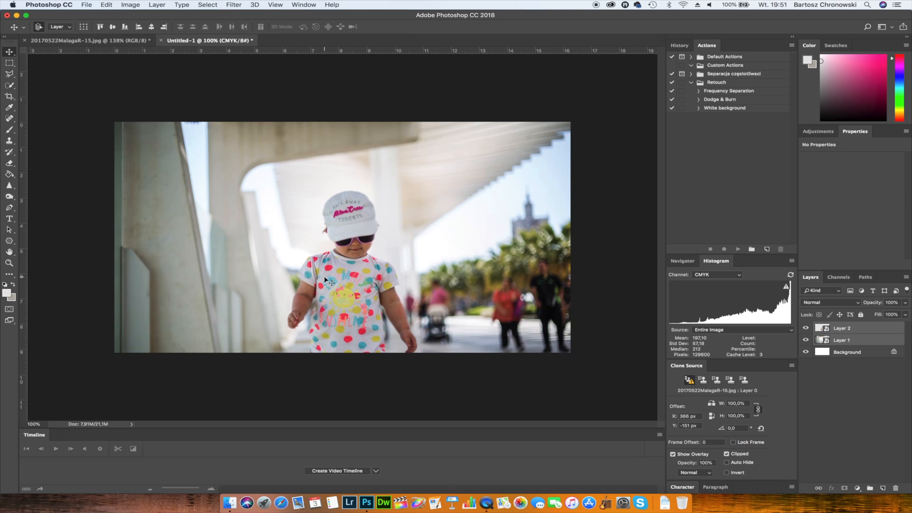
left_click(376, 472)
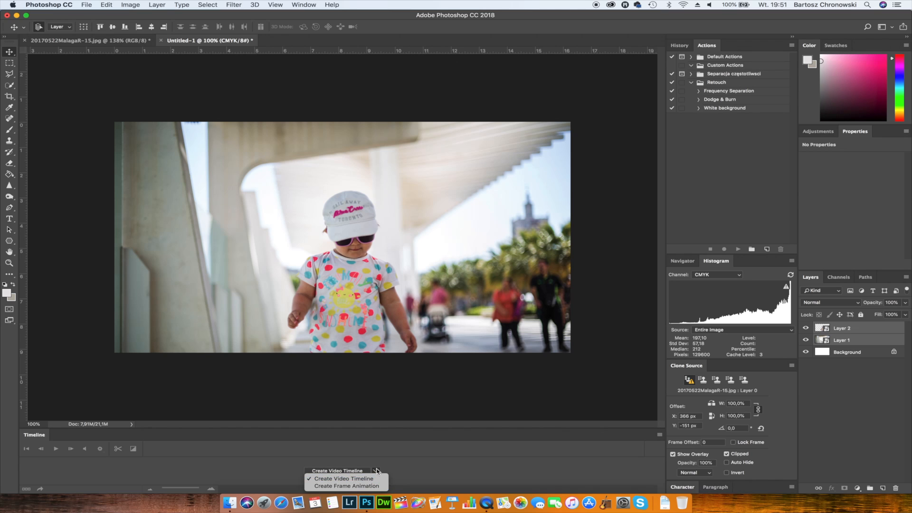
left_click(376, 470)
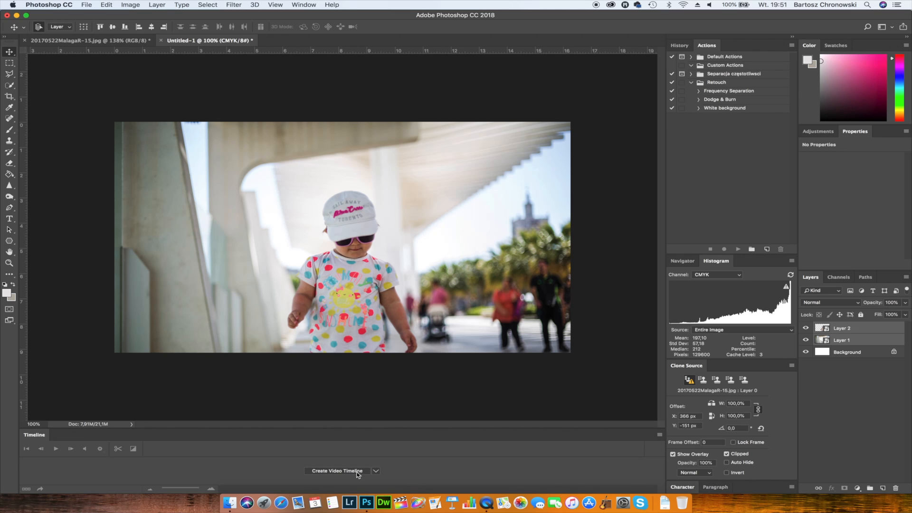
left_click(357, 472)
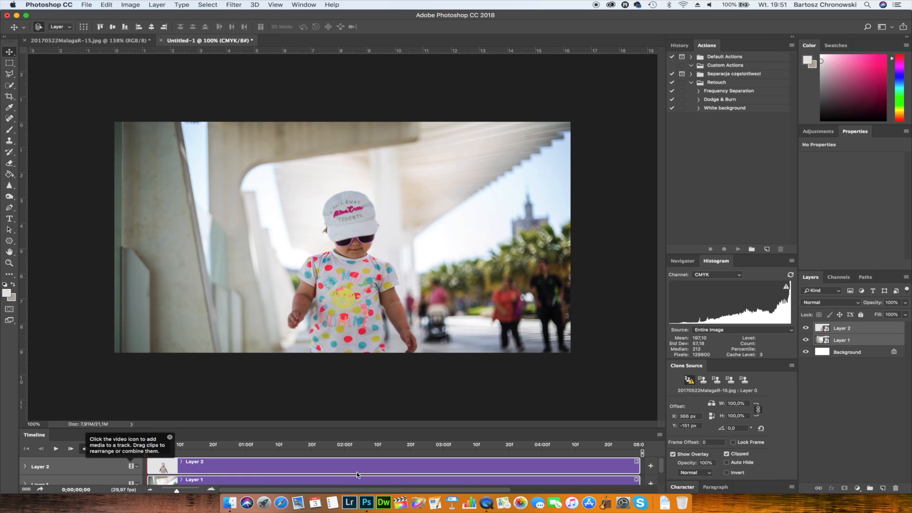
scroll(358, 473, "down", 1)
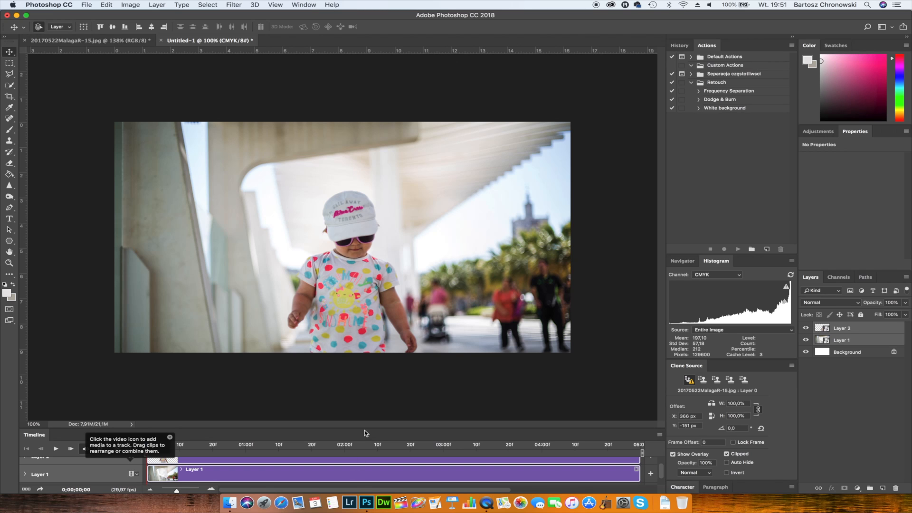
left_click_drag(364, 429, 362, 398)
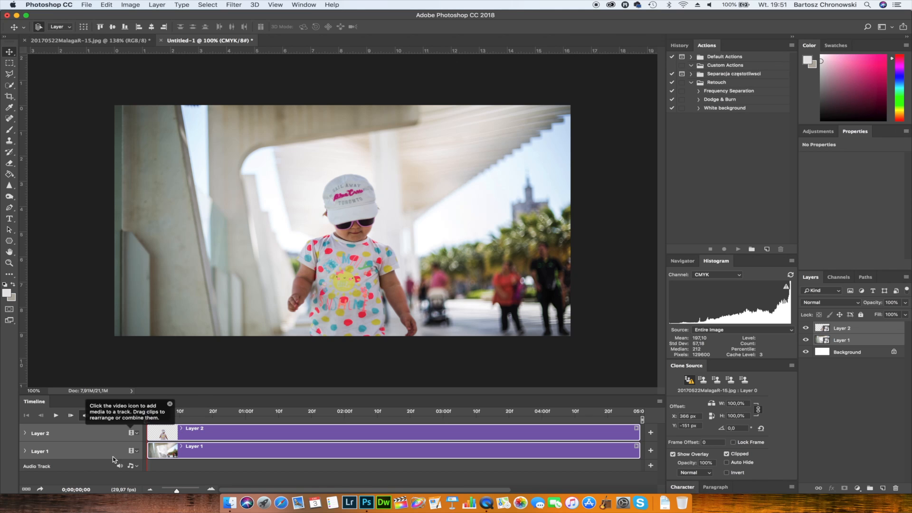
- Enable Transform keyframe animation for Layer 1 at 0;00;00;00 and commit a Free Transform at 100% scale
left_click(26, 452)
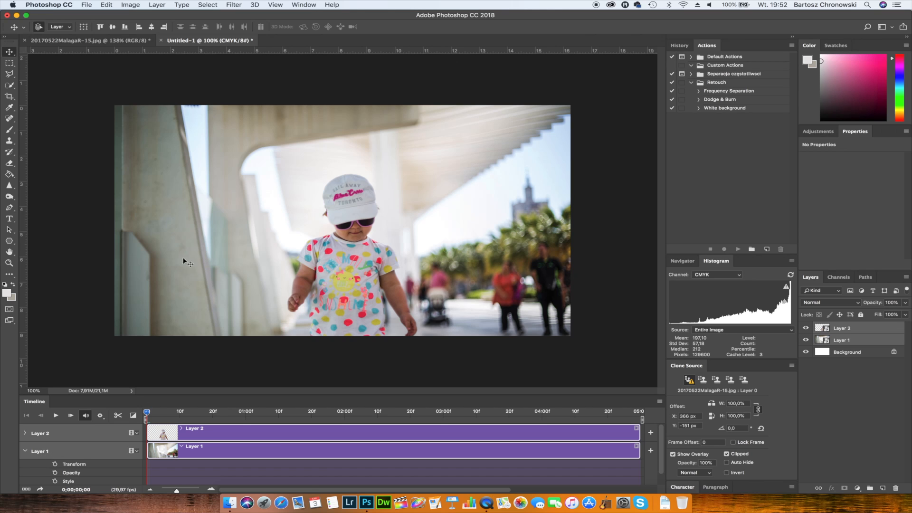
left_click(55, 465)
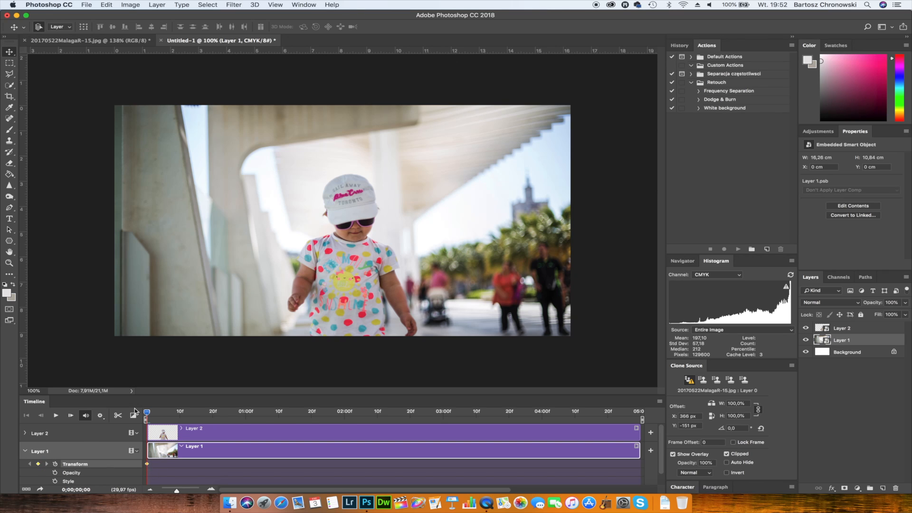
key("super+t")
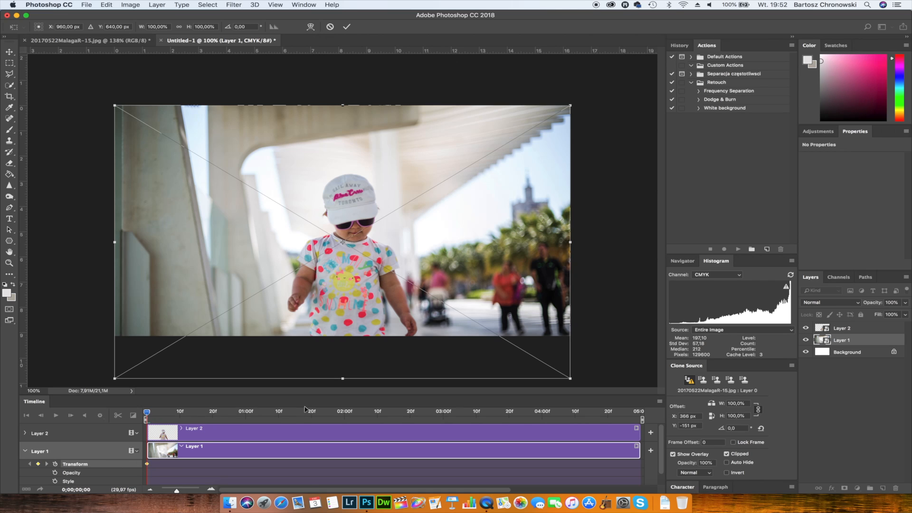
left_click(347, 26)
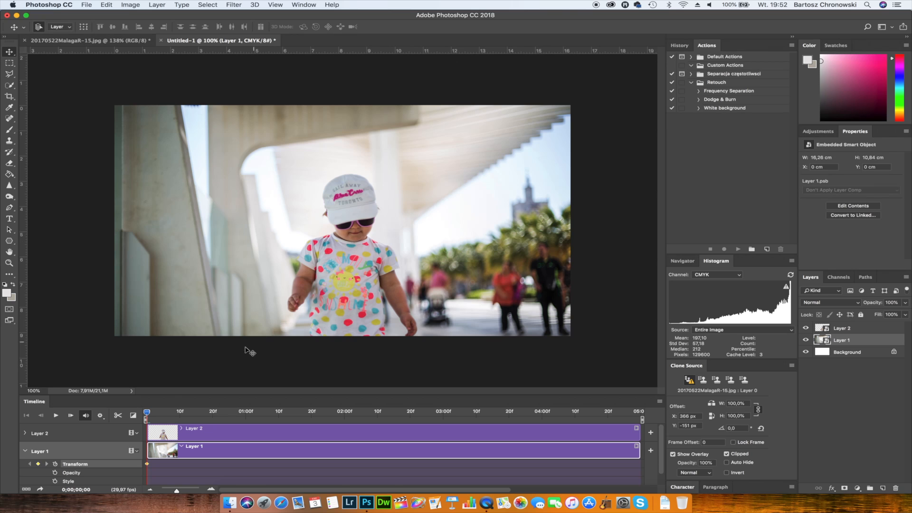
- Add a Transform keyframe for Layer 1 at the timeline's last frame, scaling the background to about 108.9% and centring it horizontally over the canvas
left_click_drag(147, 412, 614, 413)
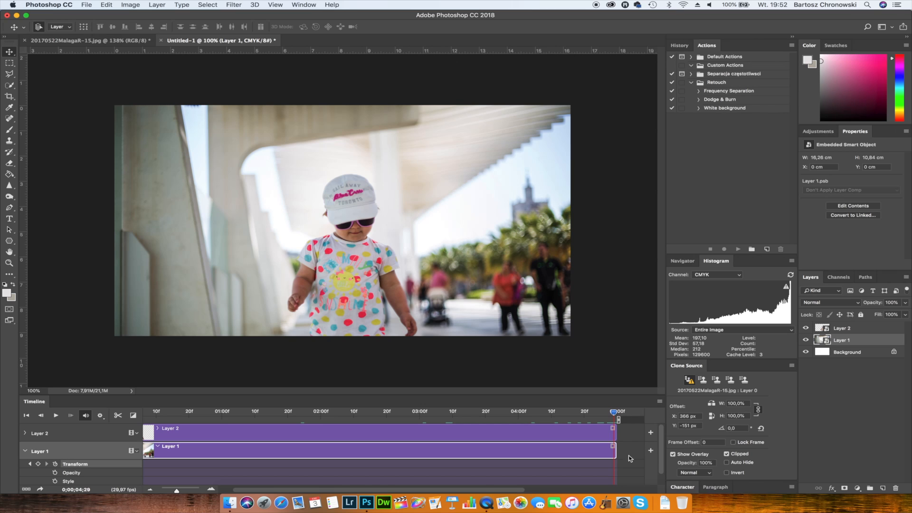
left_click(38, 465)
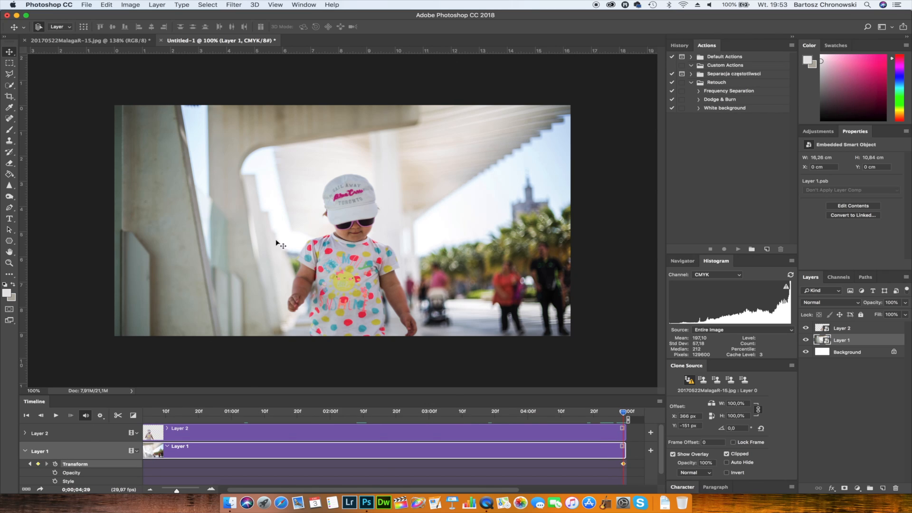
key("ctrl+t")
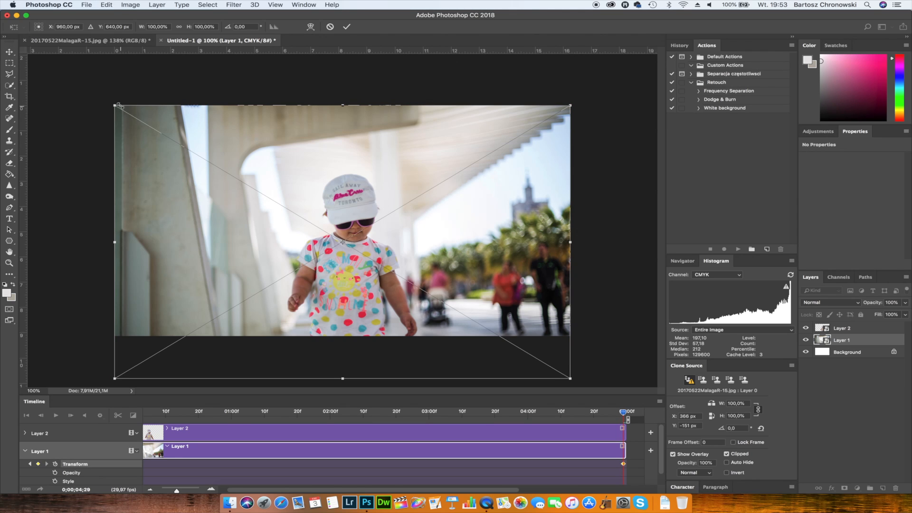
left_click_drag(115, 104, 74, 81)
left_click_drag(209, 130, 228, 130)
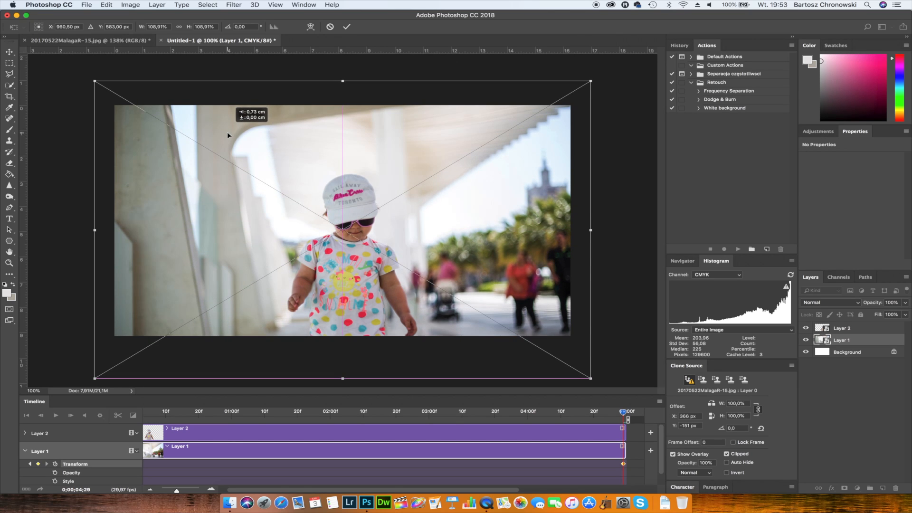
left_click_drag(228, 134, 228, 136)
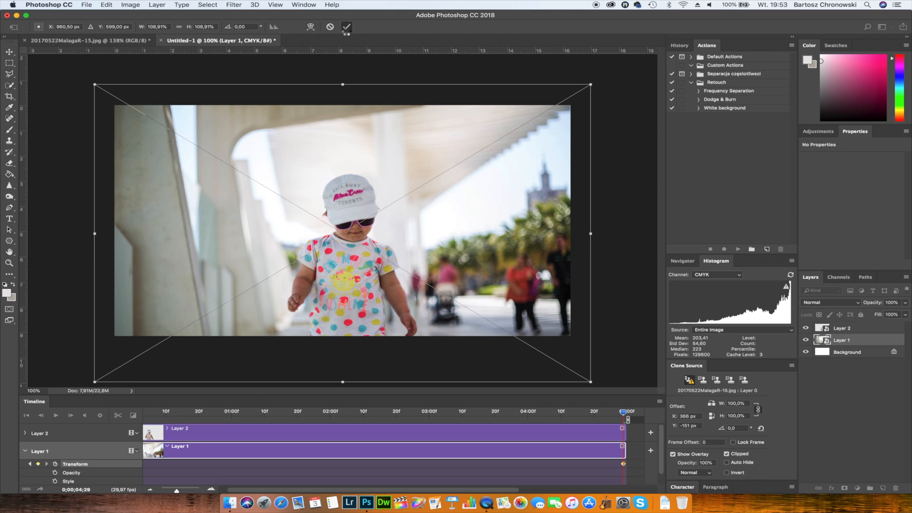
left_click(347, 27)
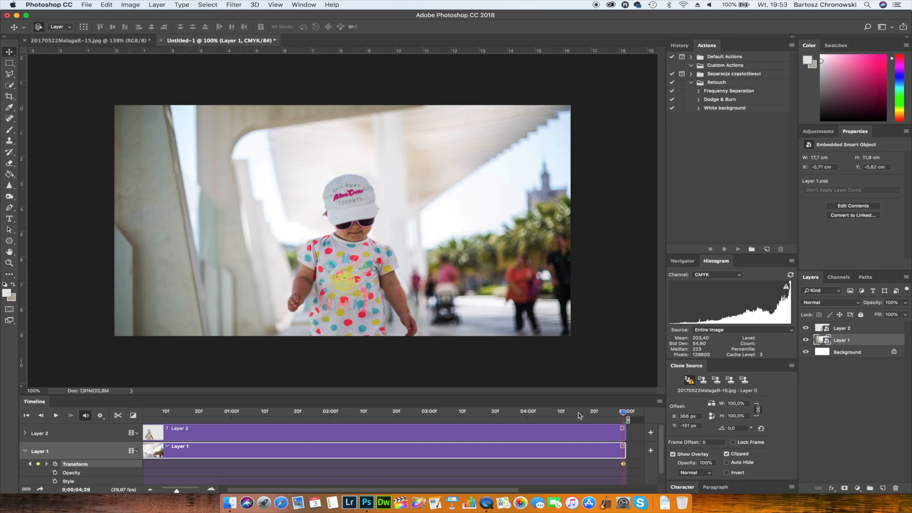
- Play the timeline from 0;00;00;00 to preview the background's zoom animation
left_click_drag(578, 413, 124, 420)
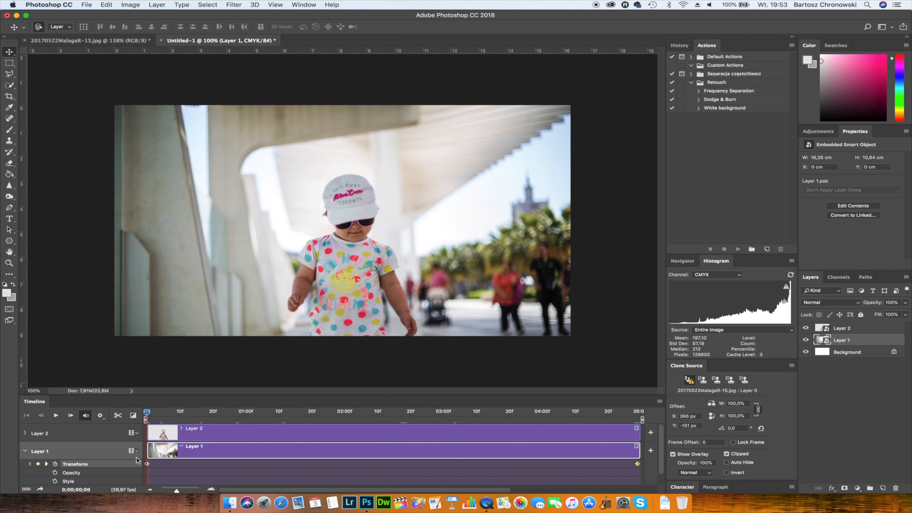
left_click(56, 416)
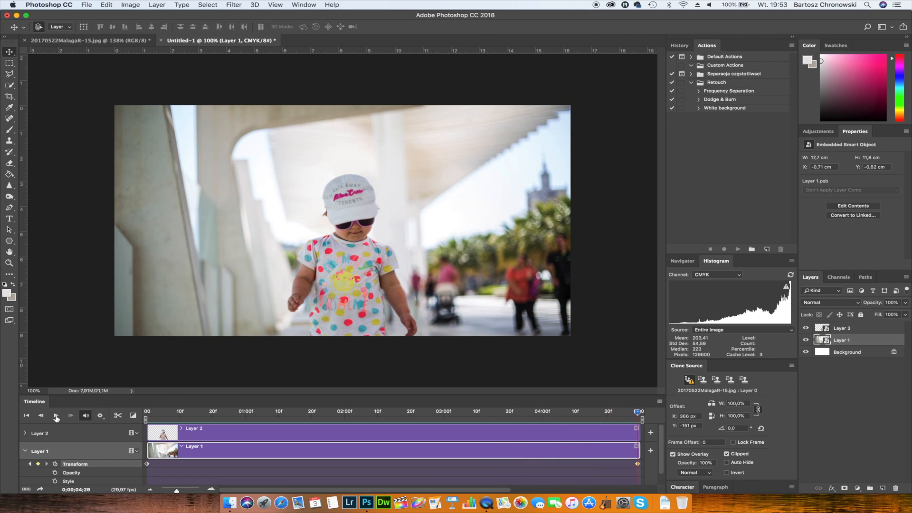
left_click(56, 416)
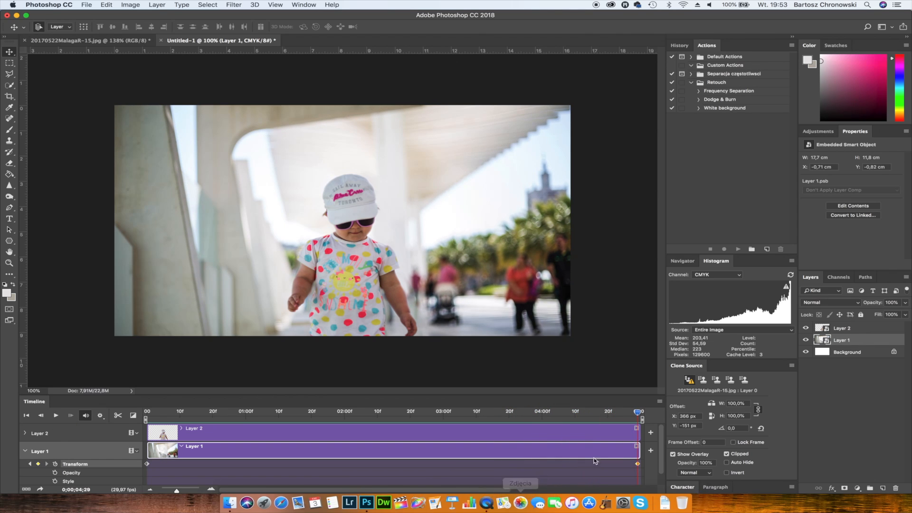
- Enable Transform keyframe animation for Layer 2 at 0;00;00;00, scaling the child to about 111% and moving it to X 1023.5, Y 677 px
left_click_drag(639, 414, 147, 409)
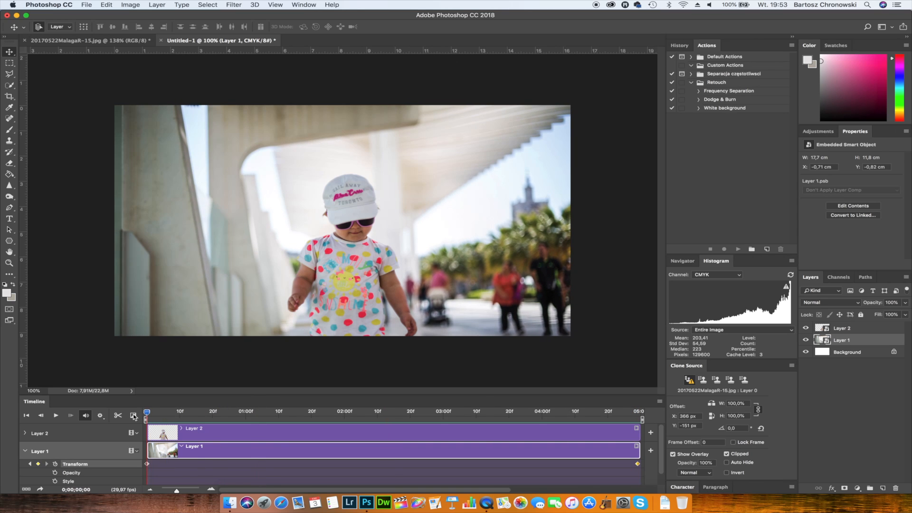
left_click(25, 451)
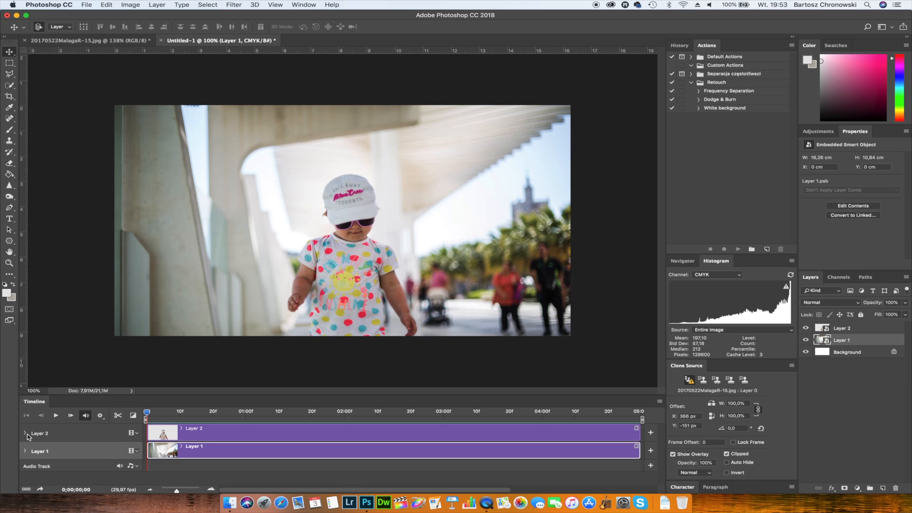
left_click(26, 434)
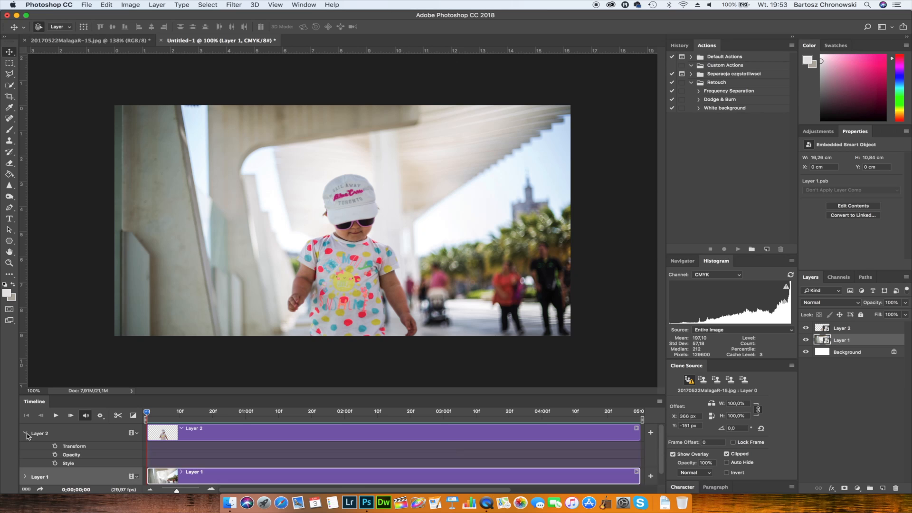
left_click(55, 447)
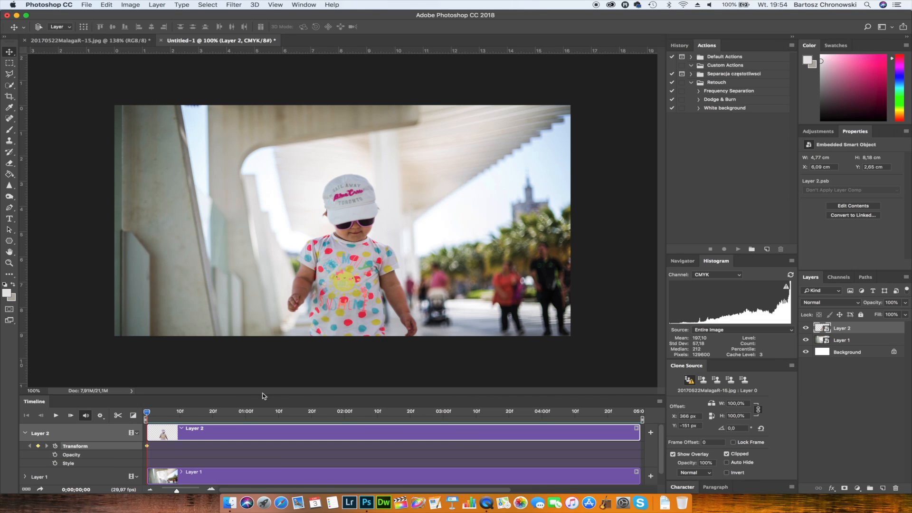
key("super+t")
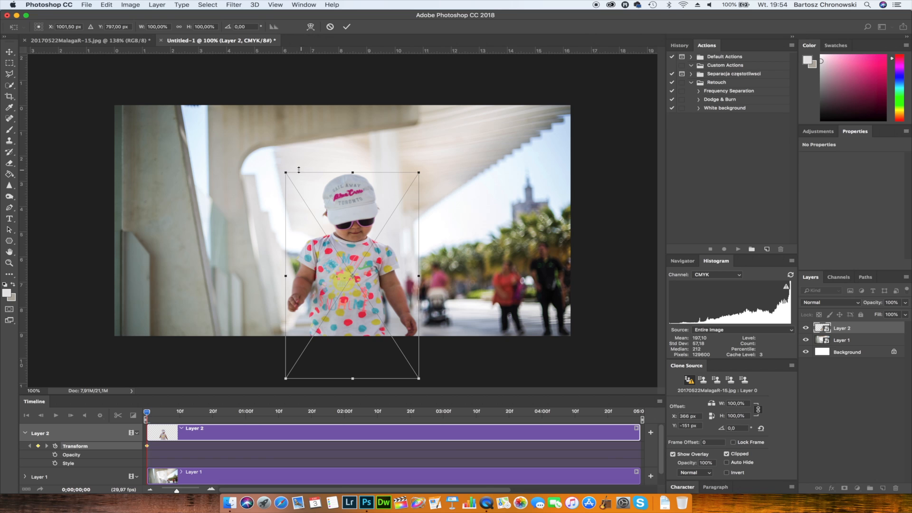
left_click_drag(286, 173, 271, 150)
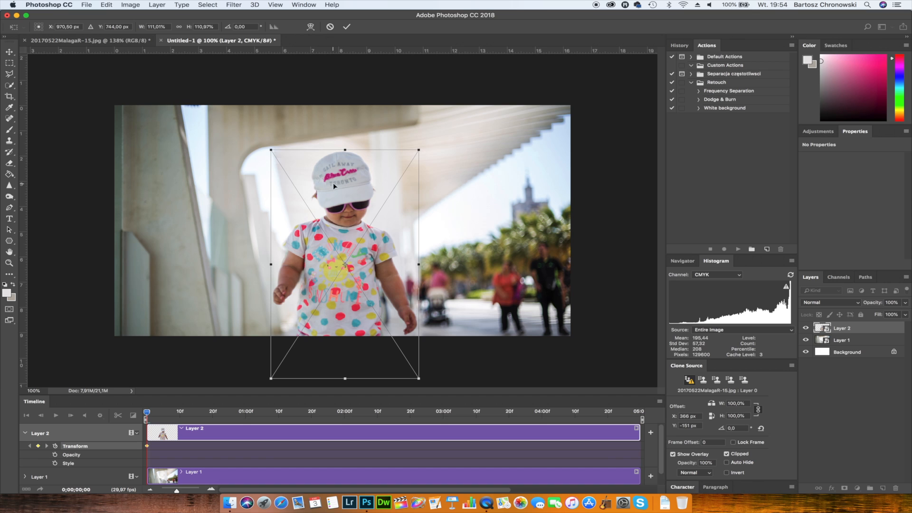
left_click_drag(334, 185, 346, 169)
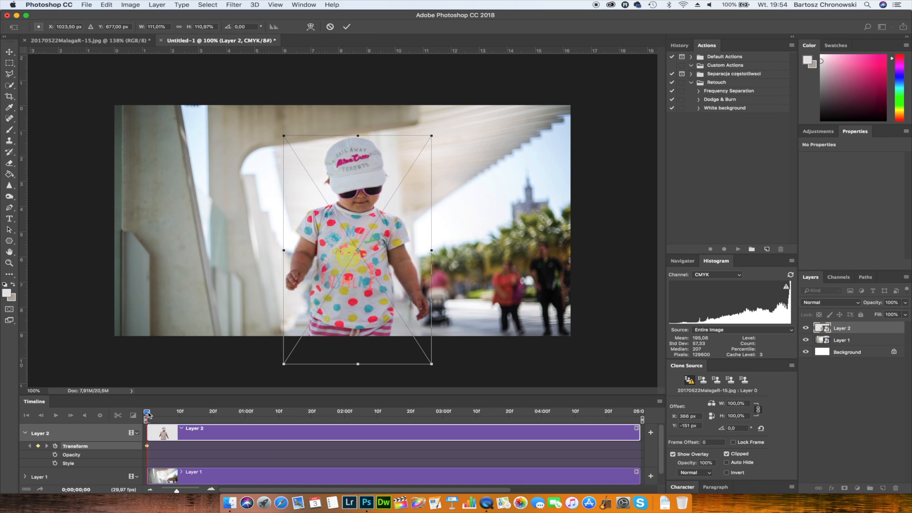
left_click(347, 26)
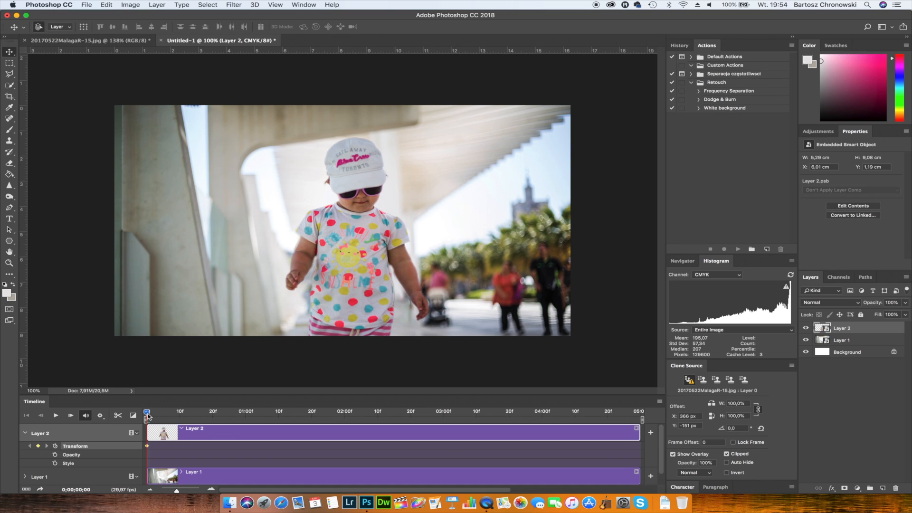
- Add a Transform keyframe for Layer 2 at the last frame, scaling the child to about 95.4% at X 1046.5, Y 754 px
left_click_drag(147, 416, 648, 417)
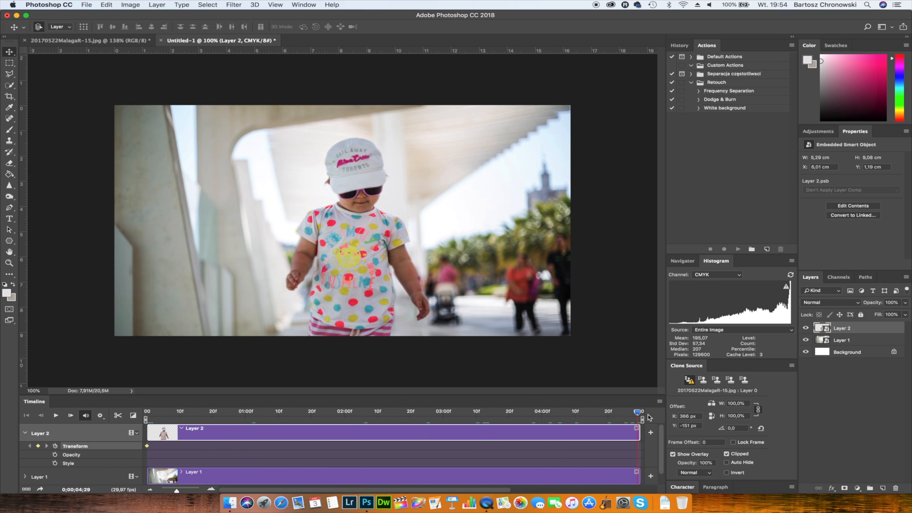
left_click(39, 446)
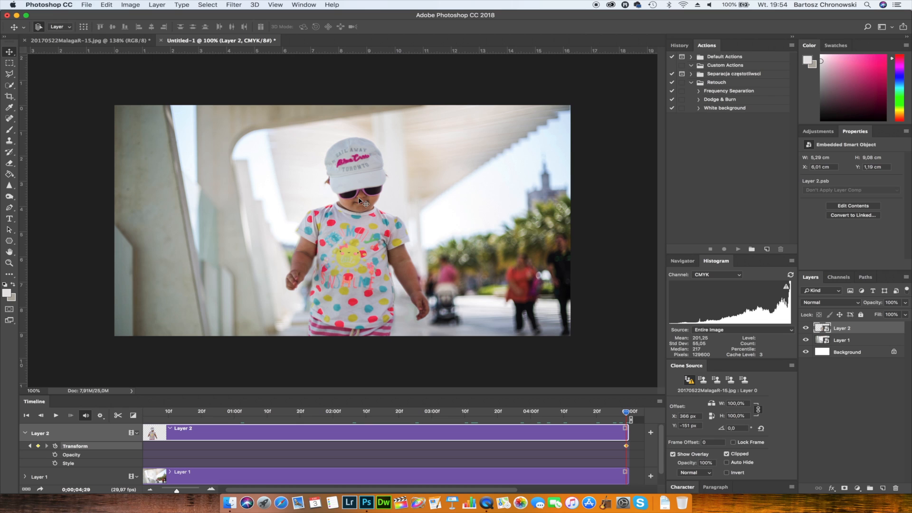
key("ctrl+t")
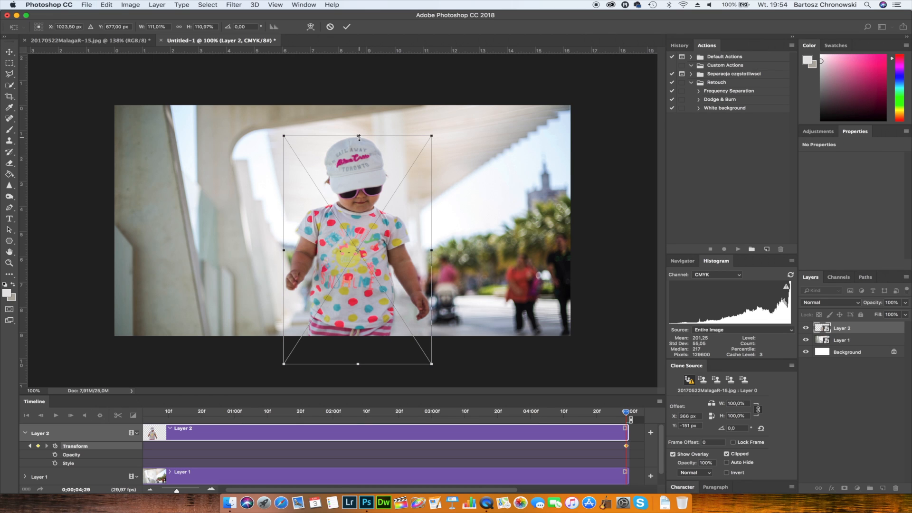
left_click_drag(359, 137, 359, 139)
key("ctrl+z")
left_click_drag(284, 137, 308, 169)
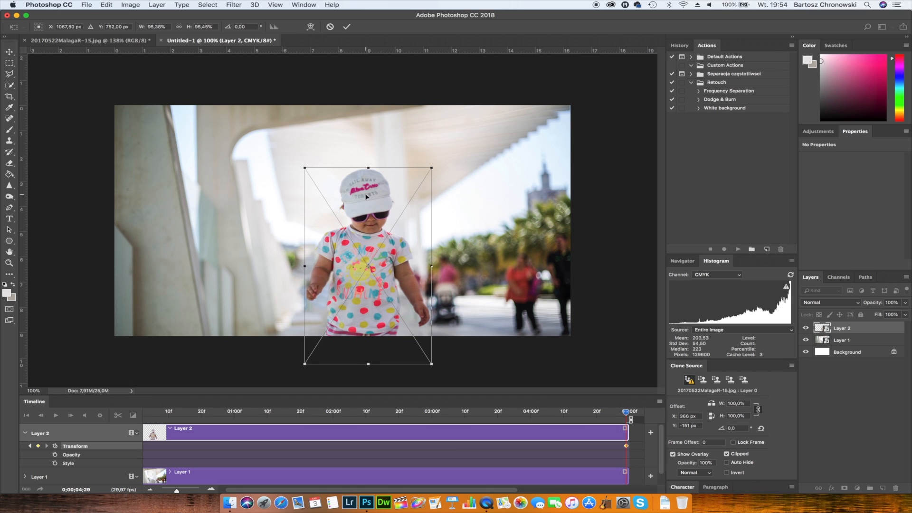
left_click_drag(366, 196, 361, 197)
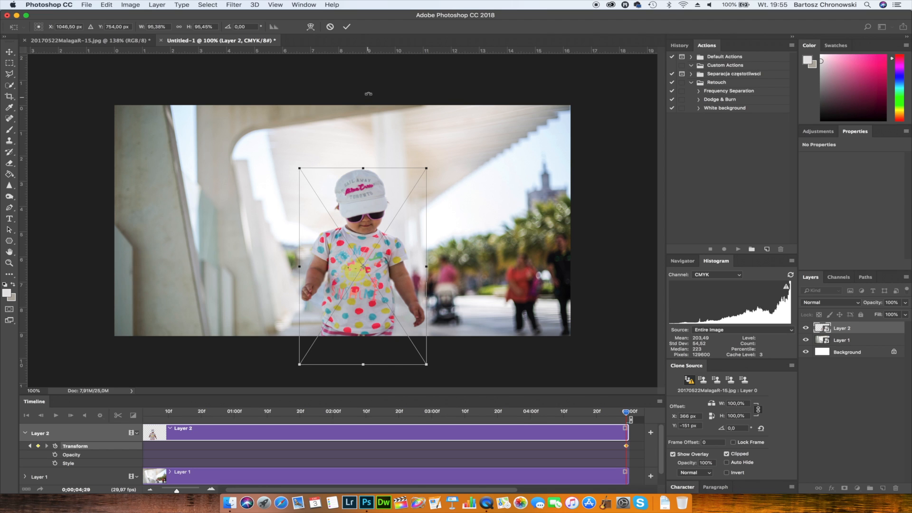
left_click(347, 27)
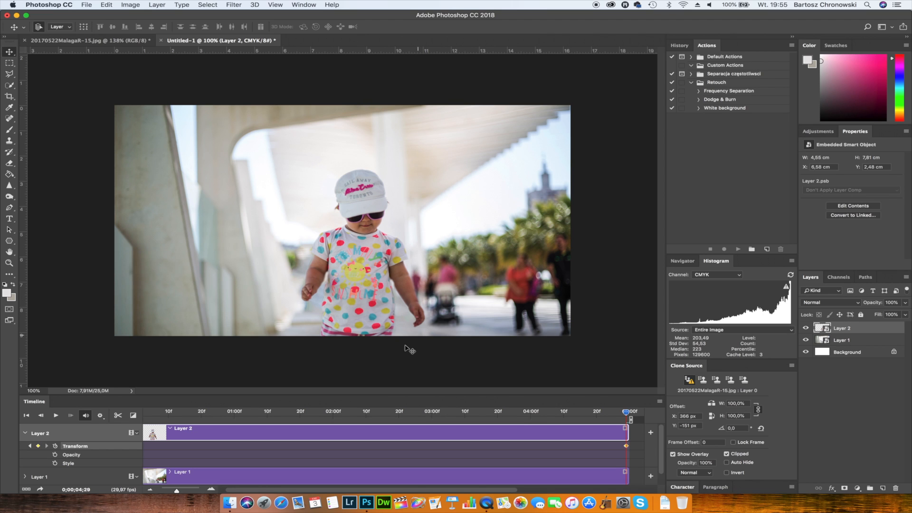
- Play the full timeline from the first frame twice to review the combined parallax motion of both layers
left_click(152, 415)
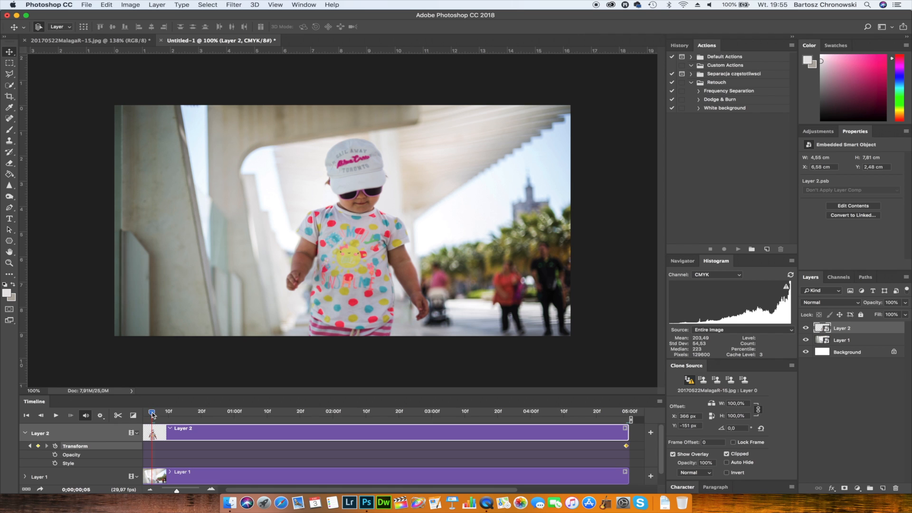
left_click_drag(152, 413, 142, 412)
left_click(56, 415)
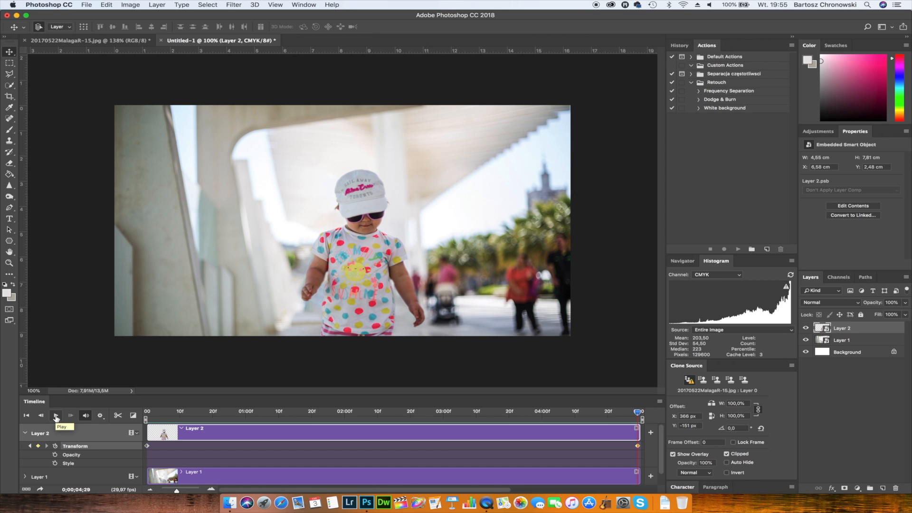
left_click(56, 416)
left_click_drag(639, 416, 146, 413)
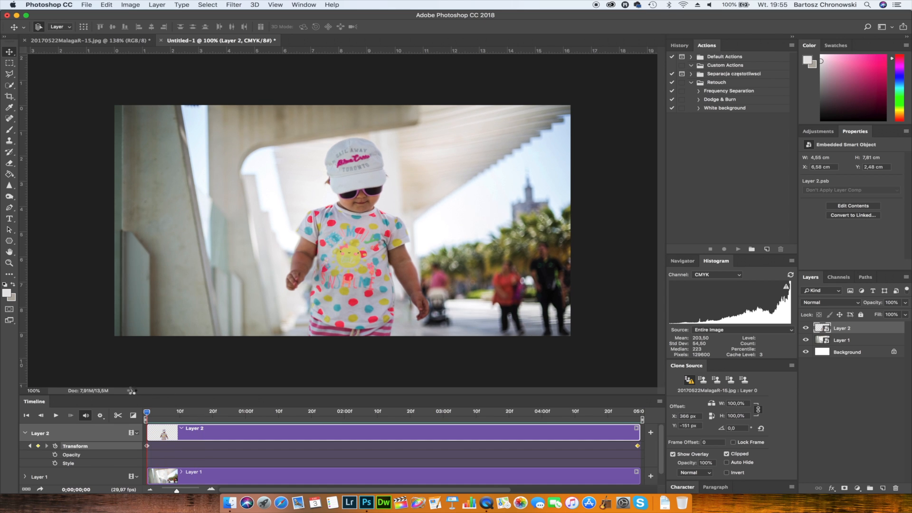
left_click(56, 415)
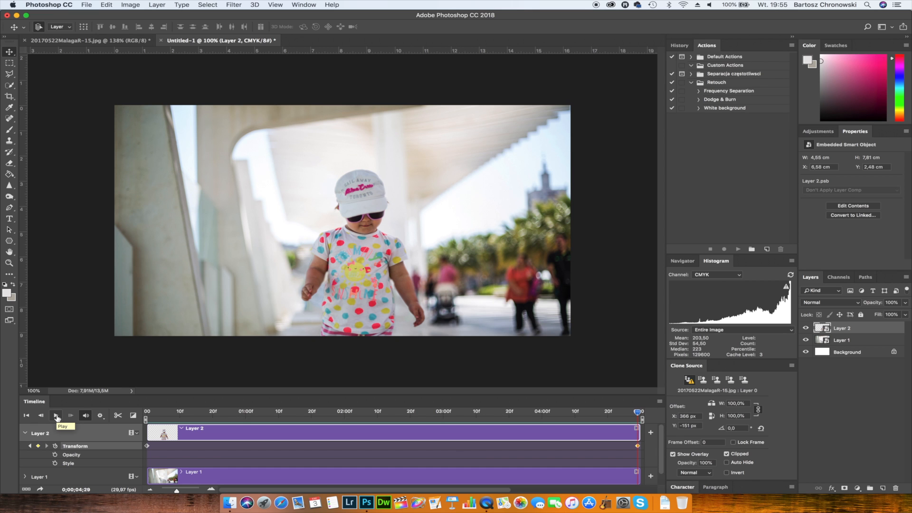
left_click(56, 418)
- Set up a video render of the timeline and name the output file ParallaxEffect.mp4
left_click(89, 6)
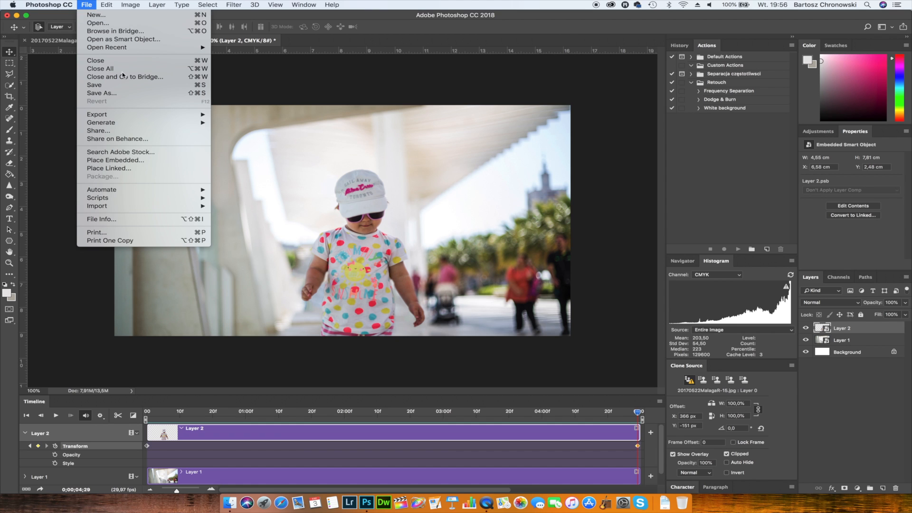
mouse_move(129, 114)
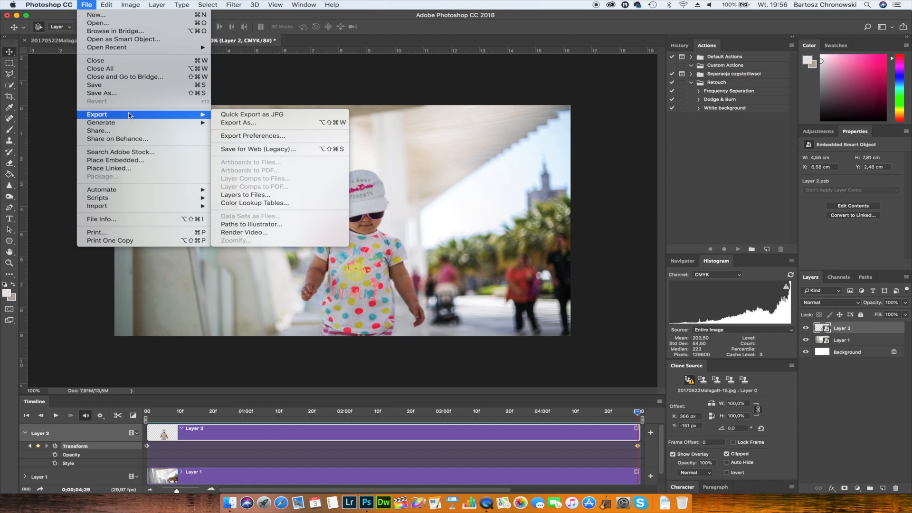
left_click(255, 233)
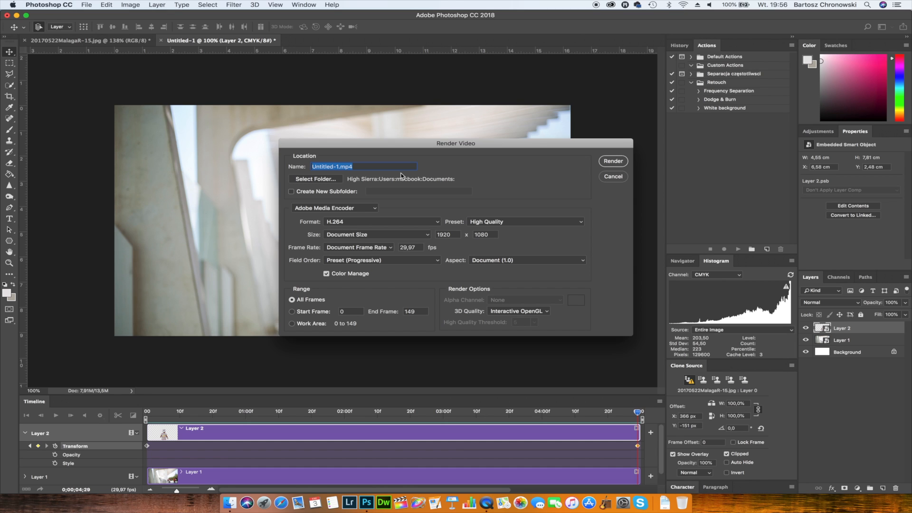
left_click(339, 167)
key("BackSpace")
key("BackSpace")
key("BackSpace")
key("BackSpace")
key("BackSpace")
key("BackSpace")
key("BackSpace")
key("BackSpace")
key("BackSpace")
key("BackSpace")
type("ParallaxEffect")
- Render the video in H.264 format with the High Quality preset at the 1920 × 1080 document size
left_click(438, 223)
left_click(437, 222)
left_click(429, 236)
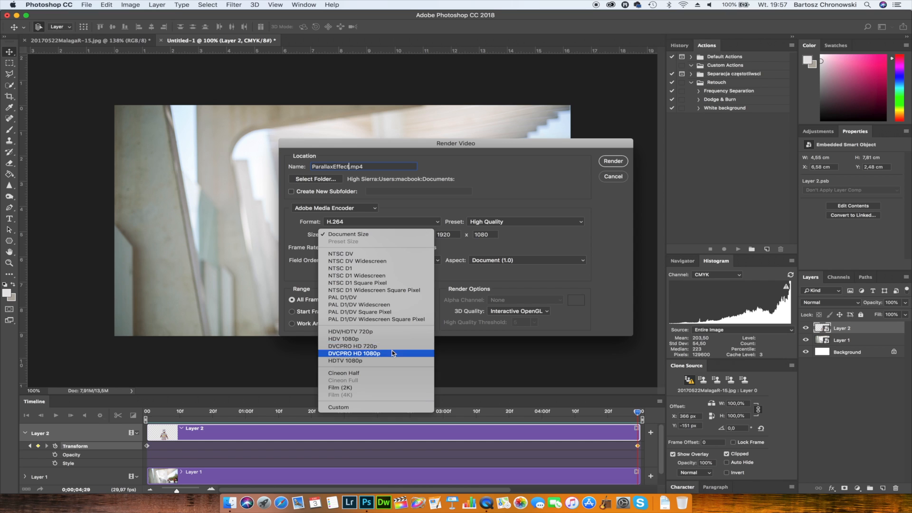
left_click(397, 235)
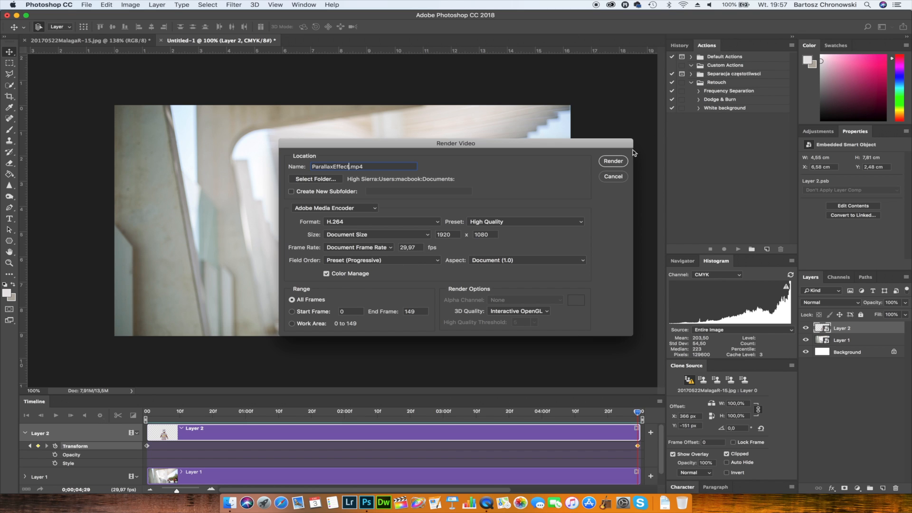
left_click(613, 161)
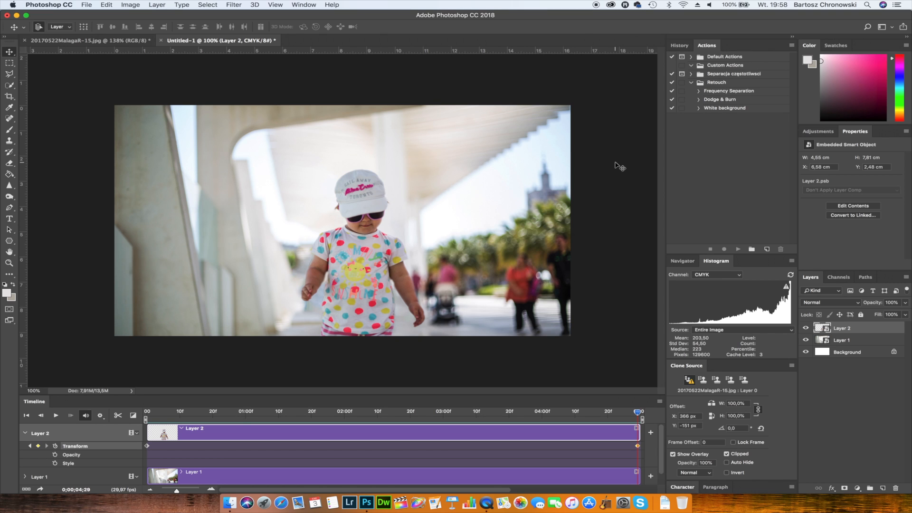
- Minimize the Photoshop window, switch to Finder and open the iCloud Dokumenty folder
left_click(17, 16)
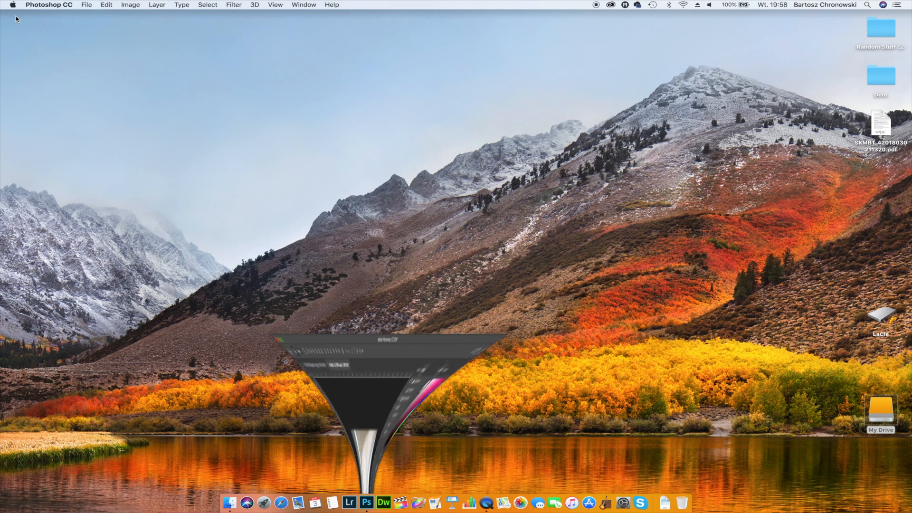
left_click(231, 505)
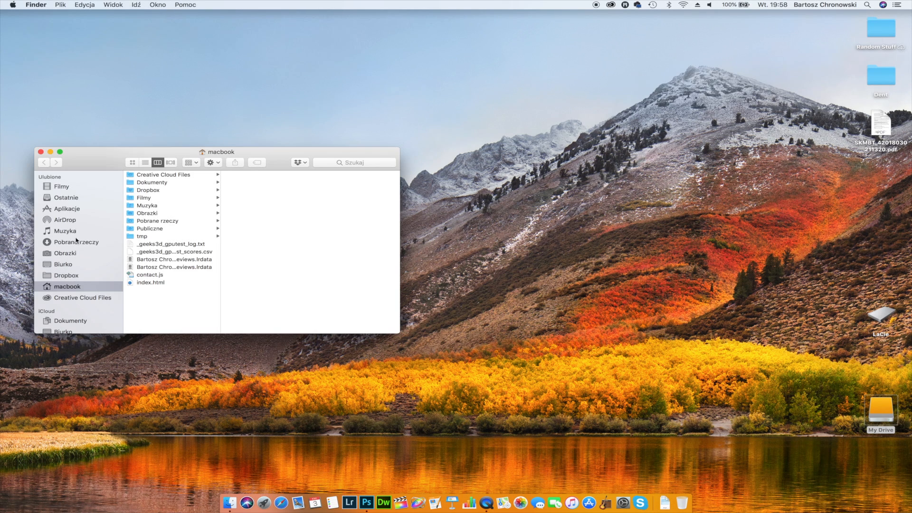
scroll(78, 260, "down", 4)
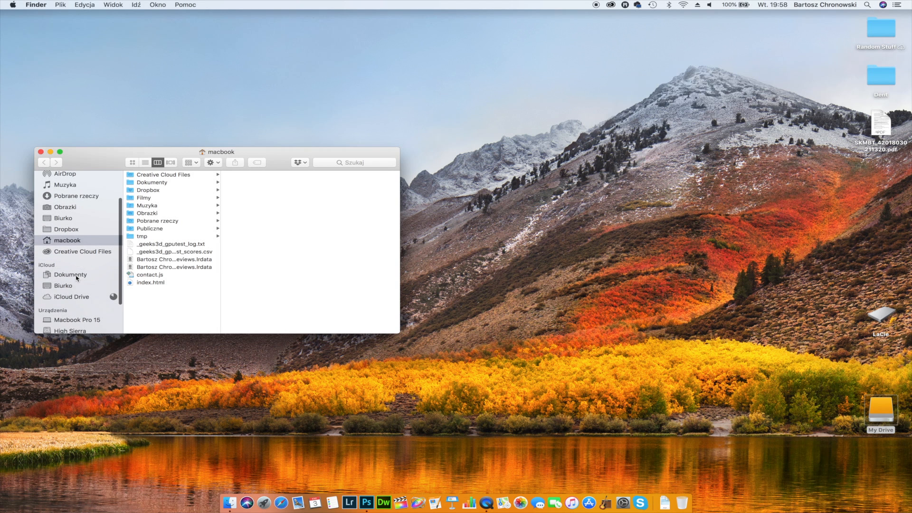
left_click(76, 276)
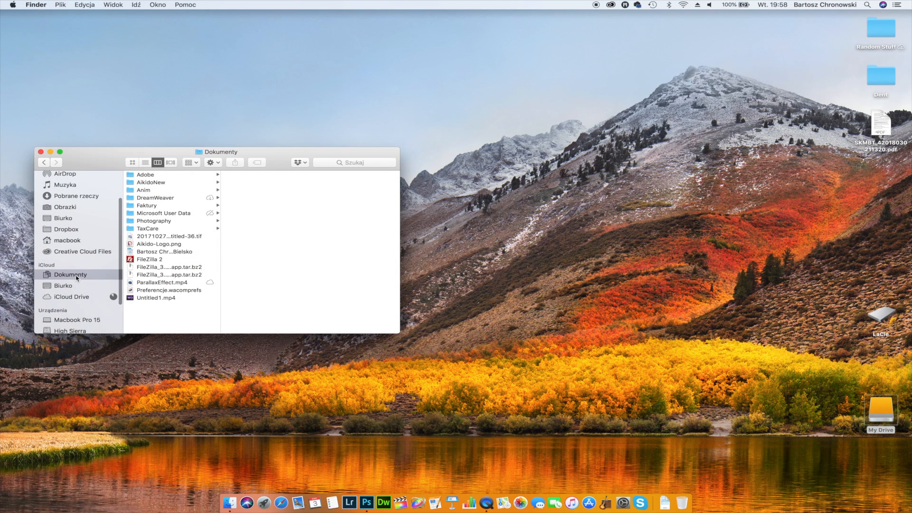
left_click(171, 176)
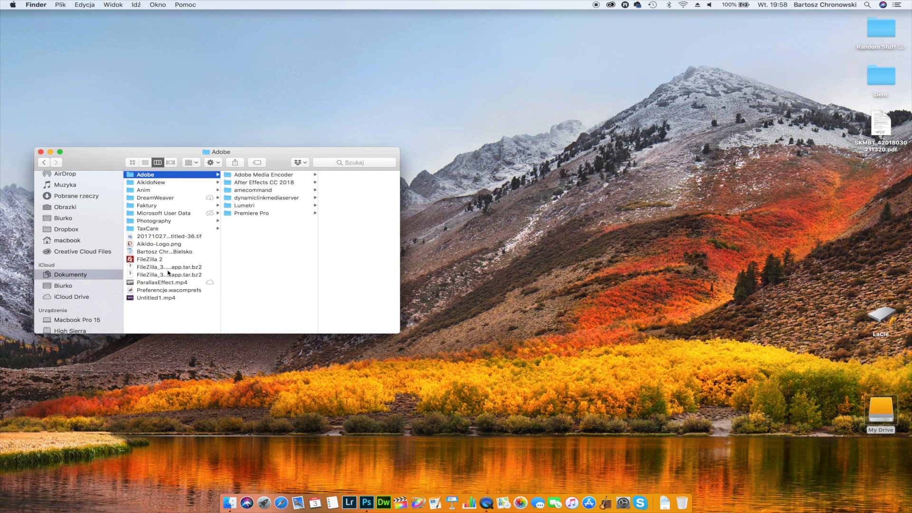
left_click(162, 299)
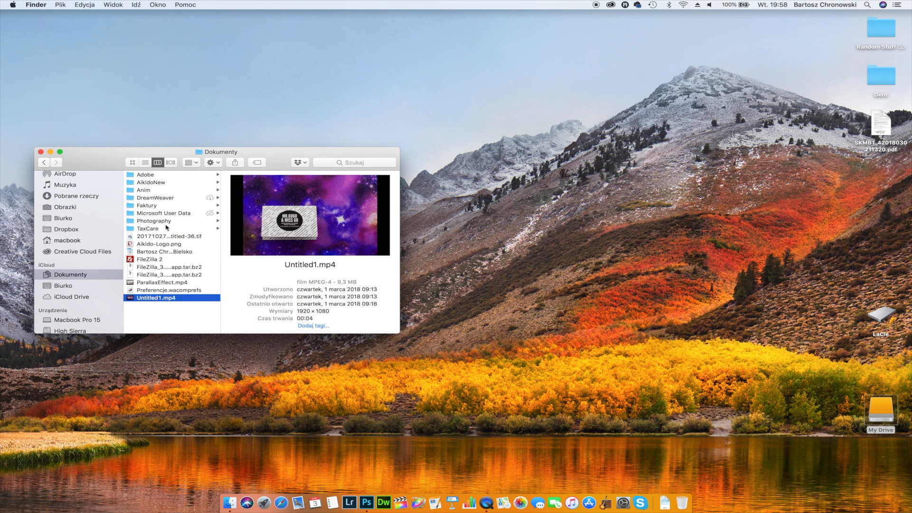
left_click(187, 175)
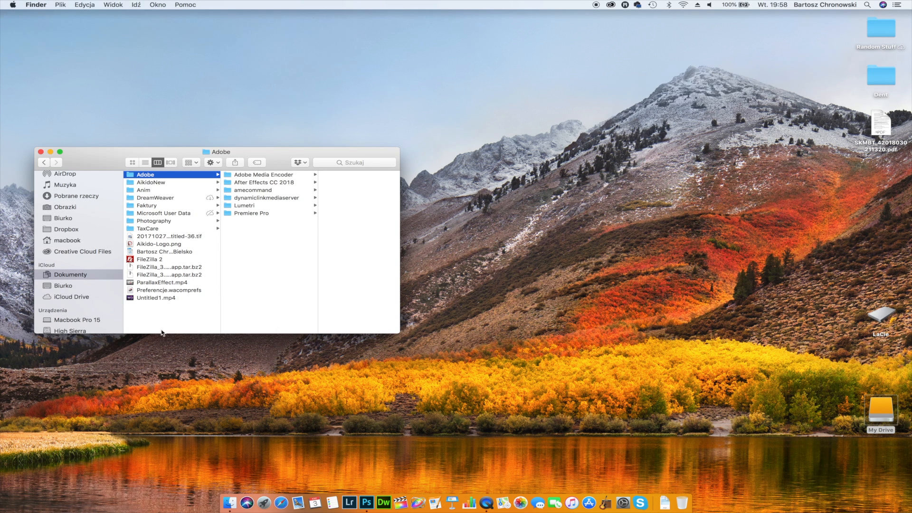
- Open ParallaxEffect.mp4 from the Dokumenty folder in QuickTime Player and play the rendered video
left_click(161, 283)
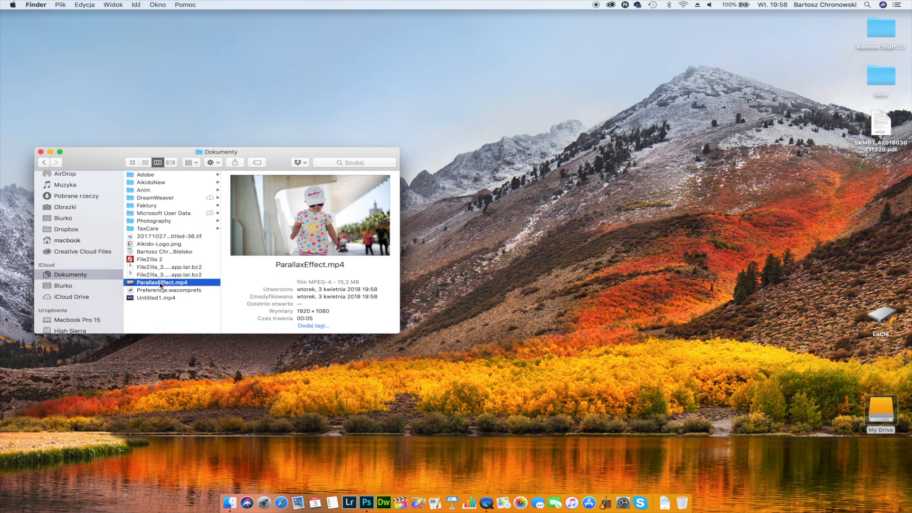
double_click(161, 284)
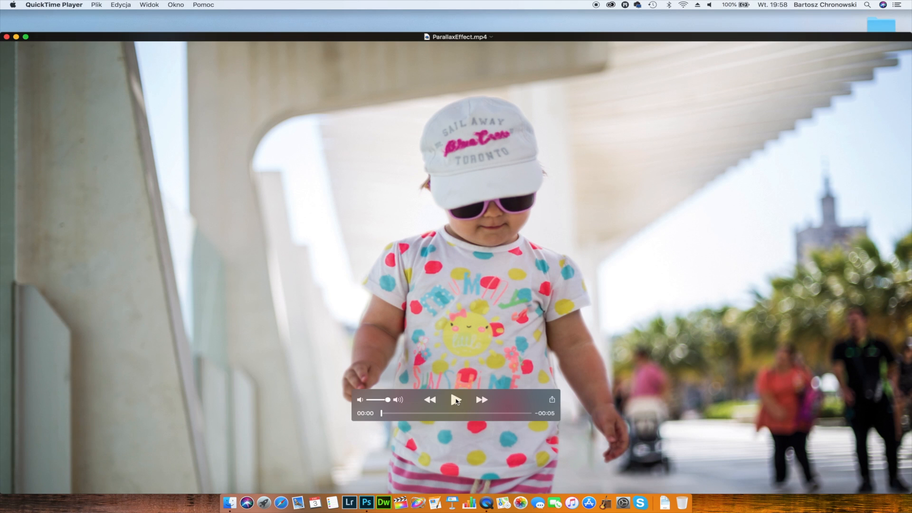
left_click(456, 400)
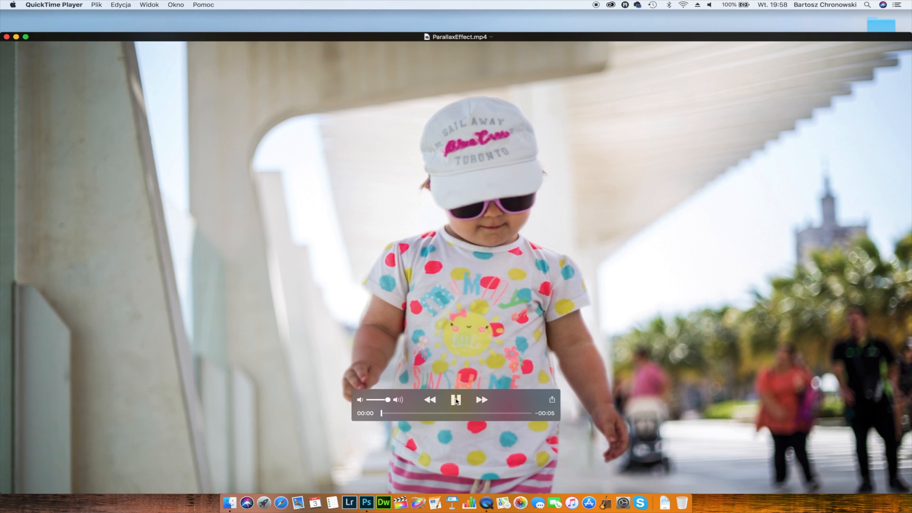